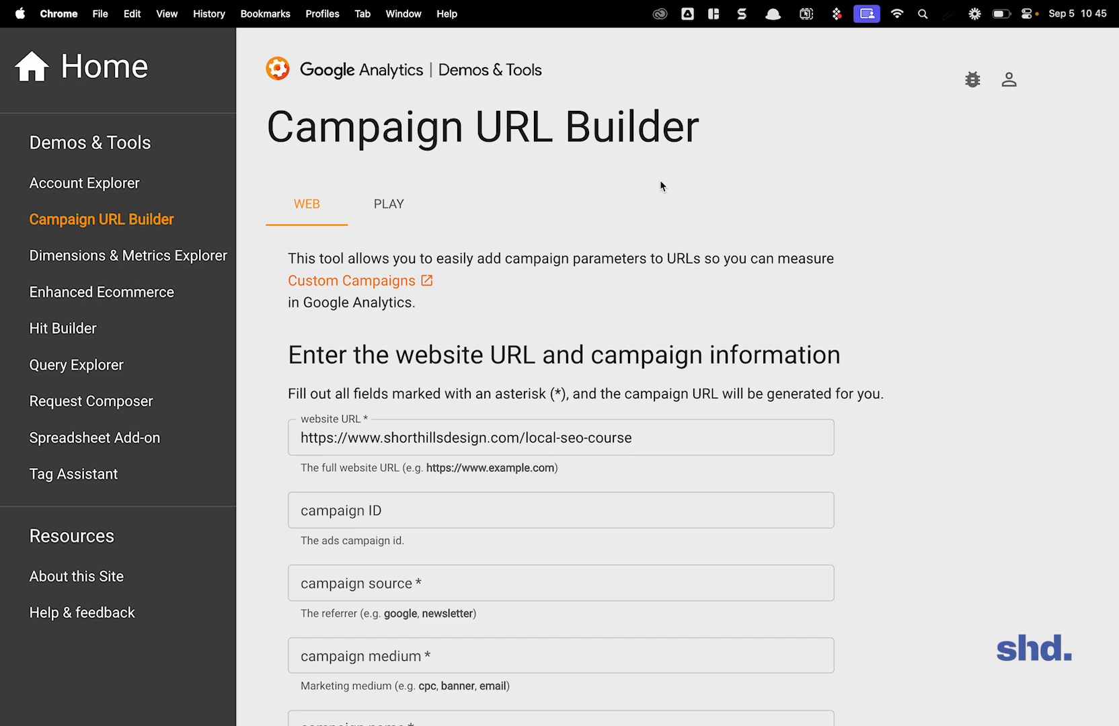
Step: Review the full destination address in the website URL field by highlighting it
scroll(660, 178, "down", 5)
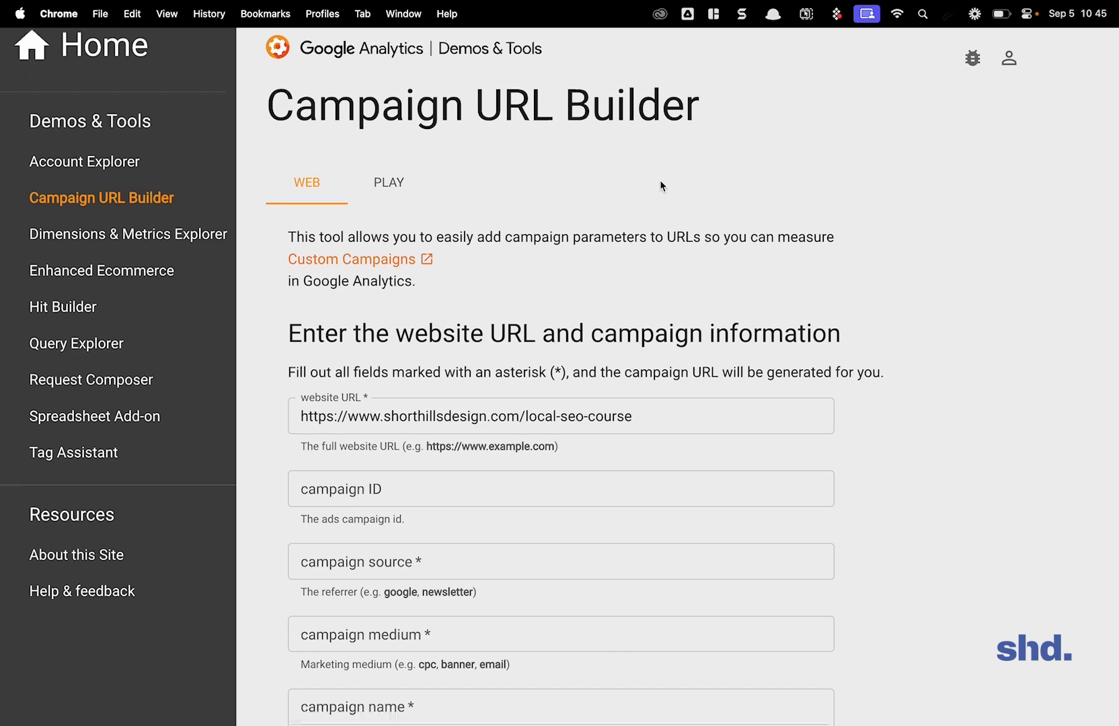
scroll(659, 180, "up", 4)
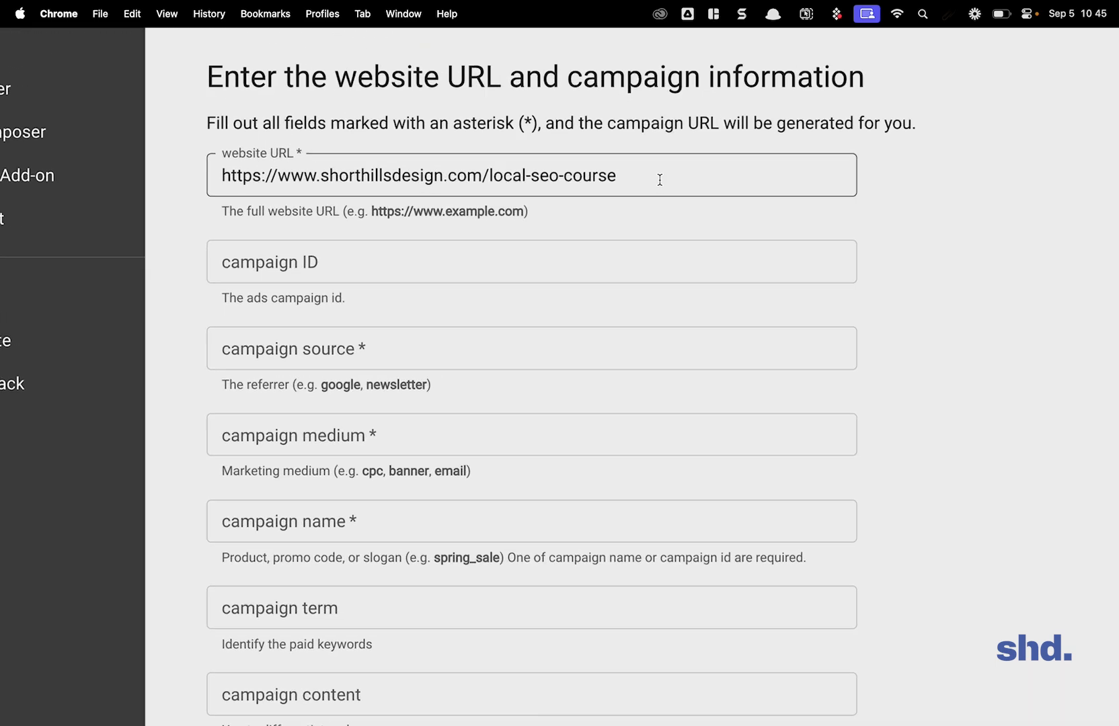
scroll(661, 181, "up", 1)
left_click_drag(661, 207, 148, 213)
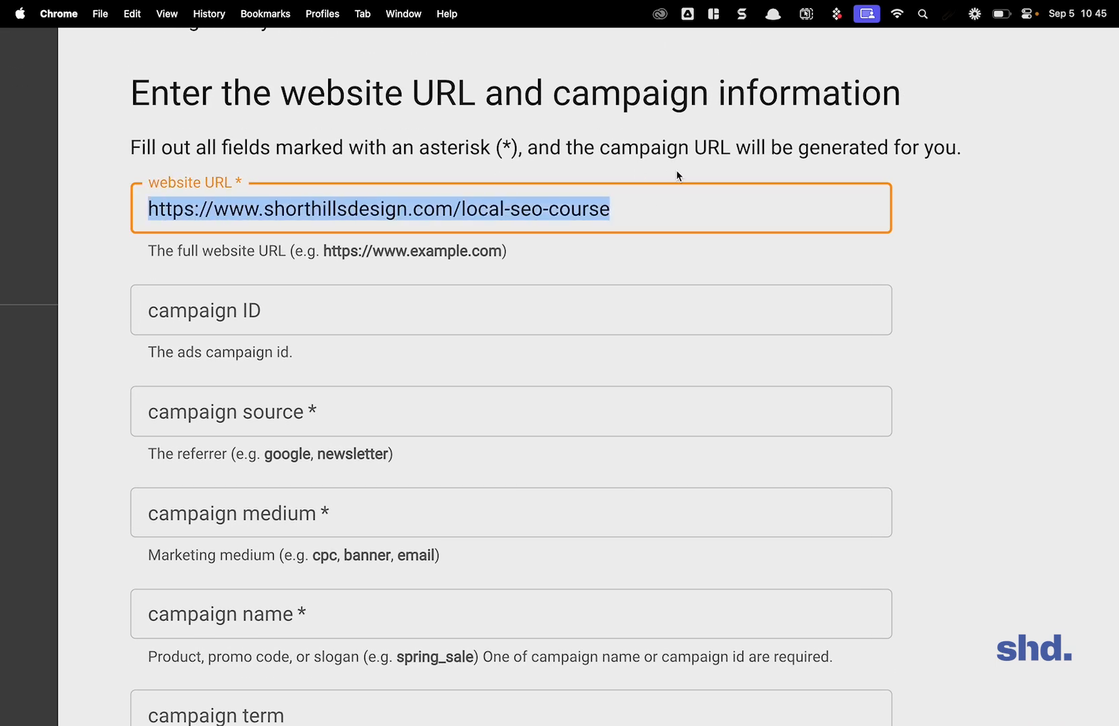
left_click(692, 213)
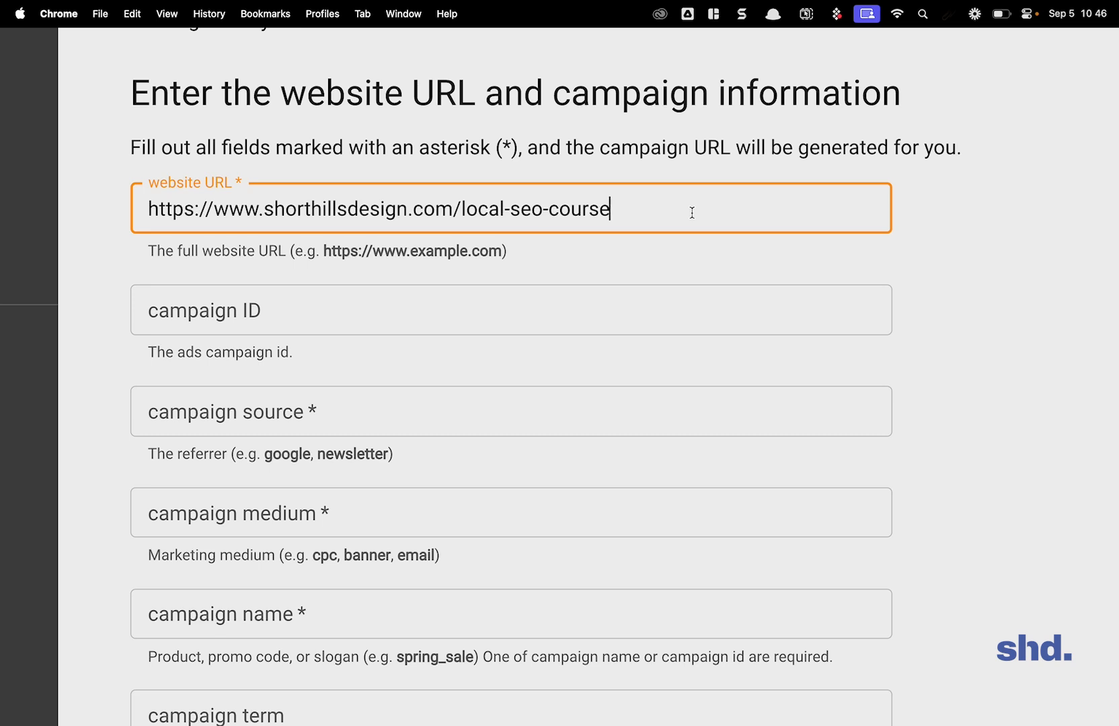
key("alt+shift+Left")
key("alt+shift+Left")
key("alt+shift+Left")
key("alt+shift+Left")
key("alt+shift+Left")
key("alt+shift+Left")
key("alt+shift+Left")
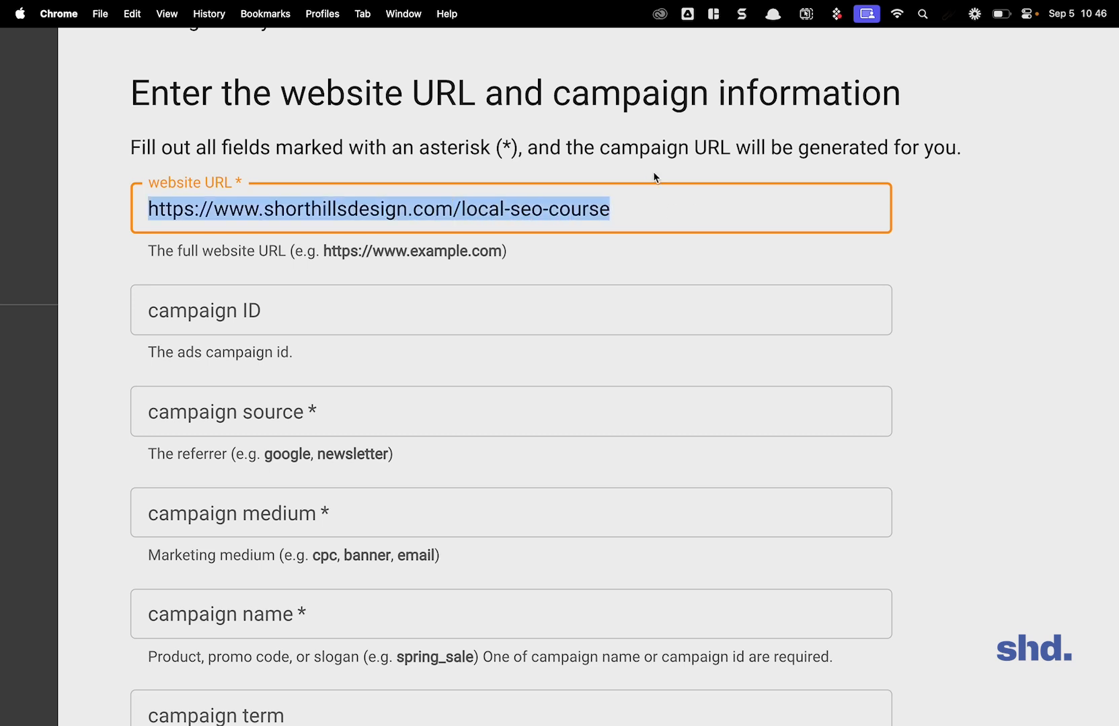
left_click(662, 201)
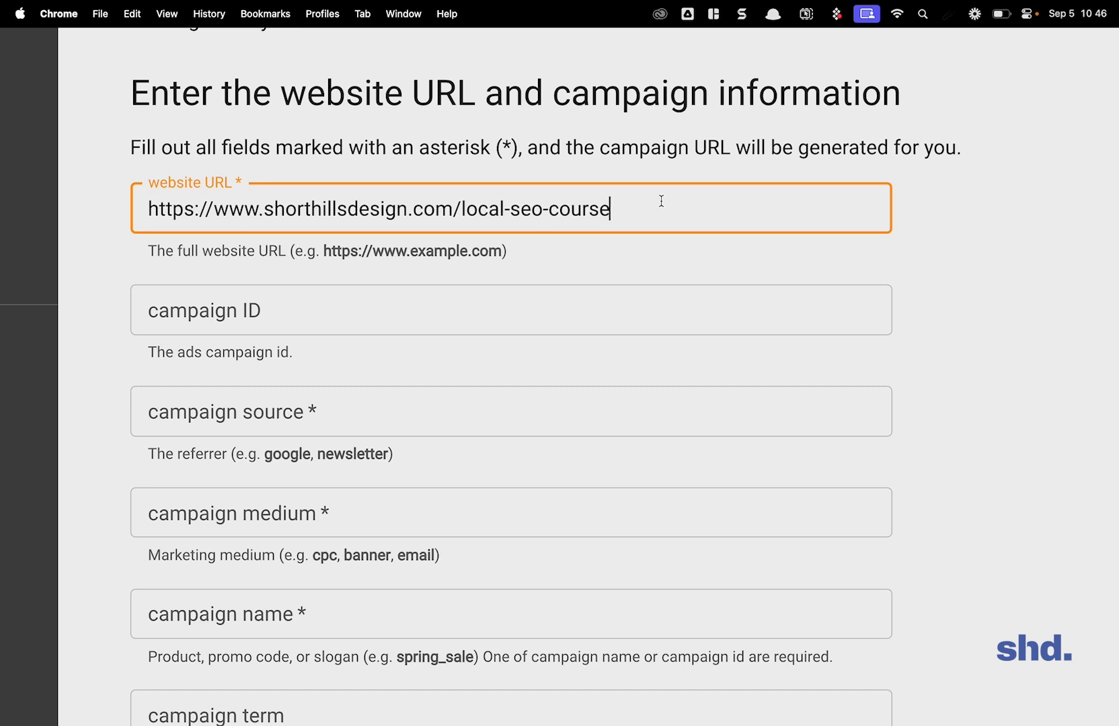
Step: Enter local-seo-course-2024 as the campaign name
scroll(364, 333, "down", 5)
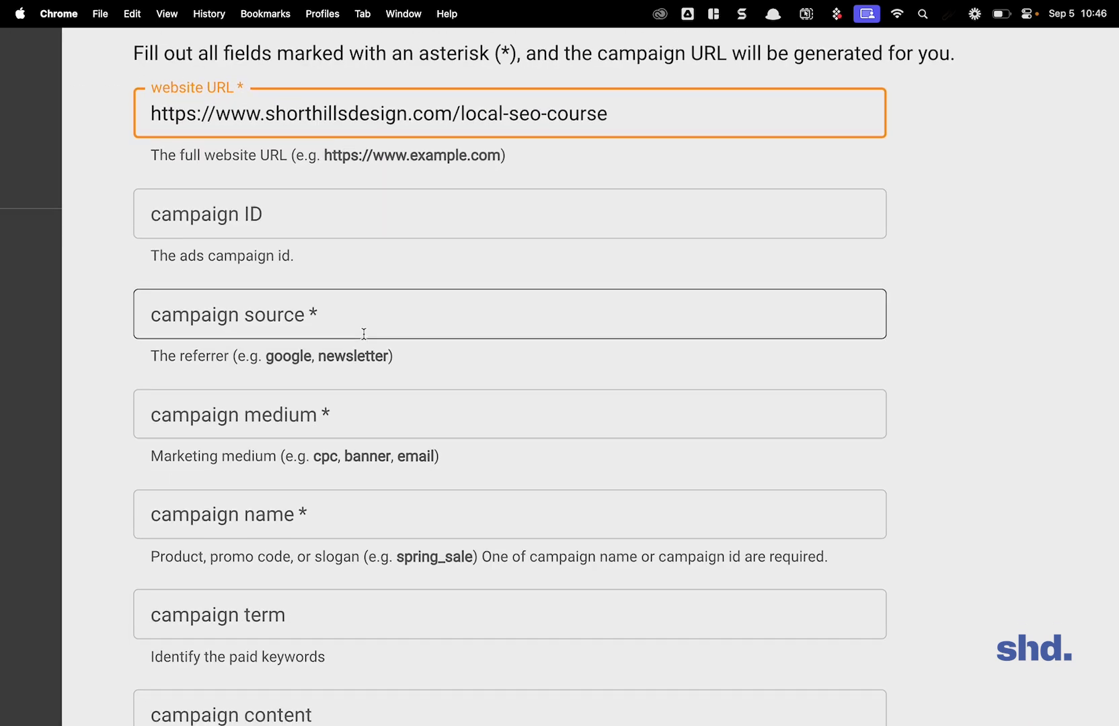
left_click(262, 433)
type("locla")
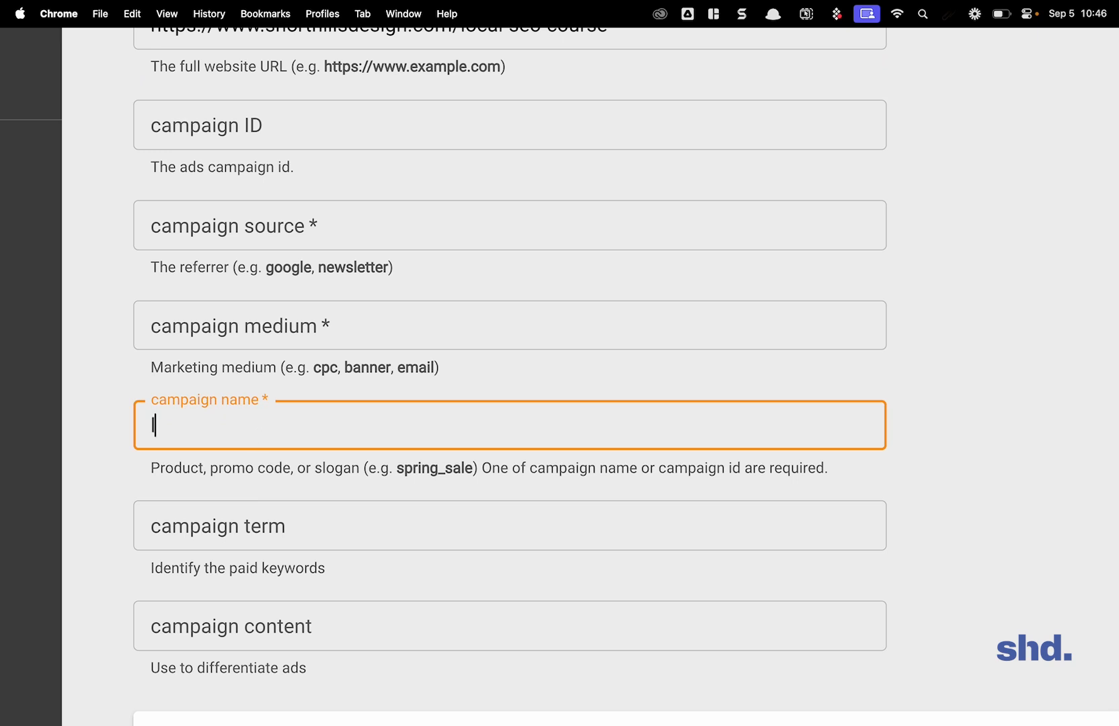
key("BackSpace")
key("BackSpace")
type("al-soe-")
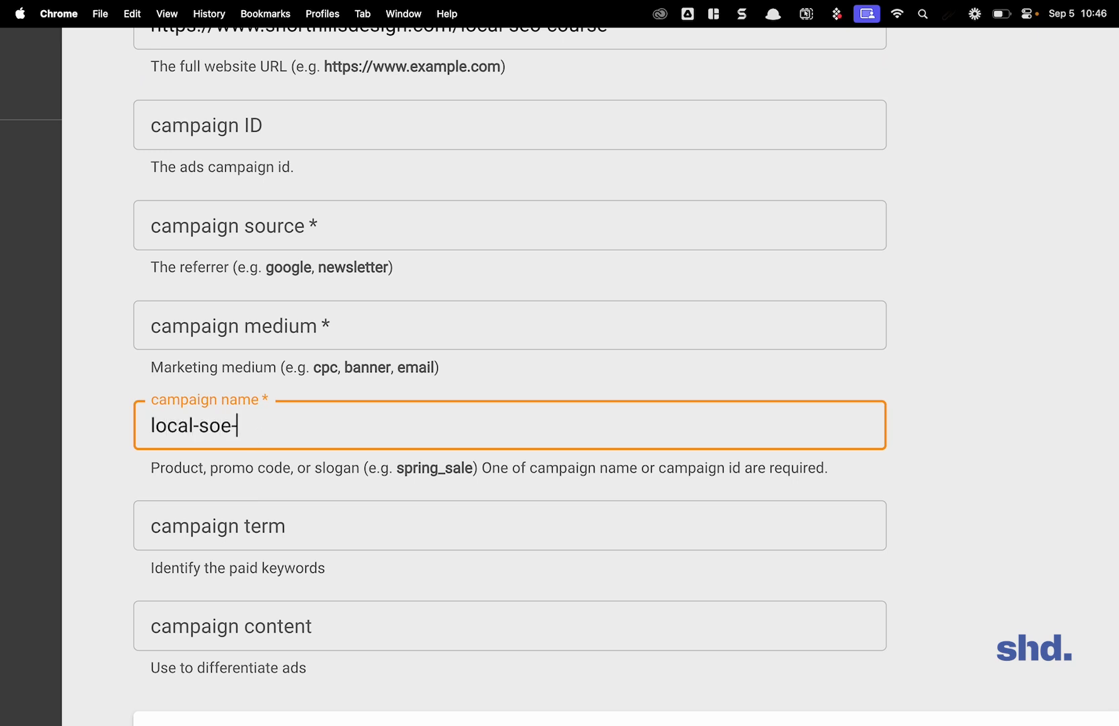
key("BackSpace")
key("BackSpace")
key("BackSpace")
type("eo-course-2024")
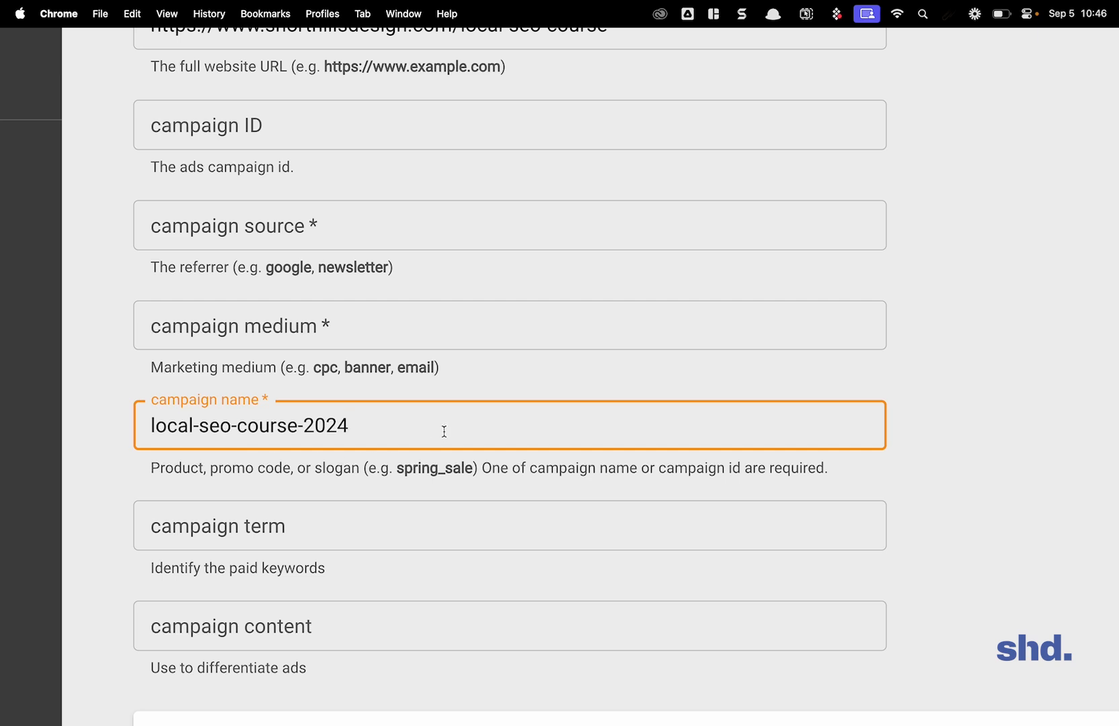
Step: Set the campaign source to youtube and highlight the source value in the generated campaign URL
scroll(448, 326, "up", 3)
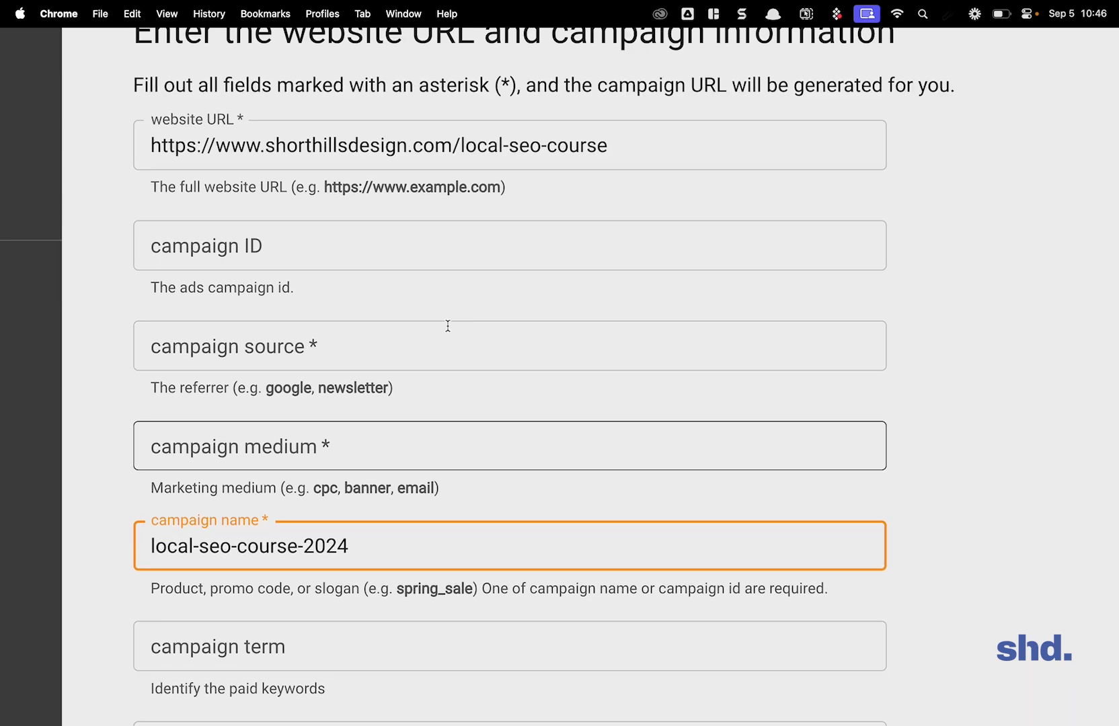
scroll(448, 326, "down", 5)
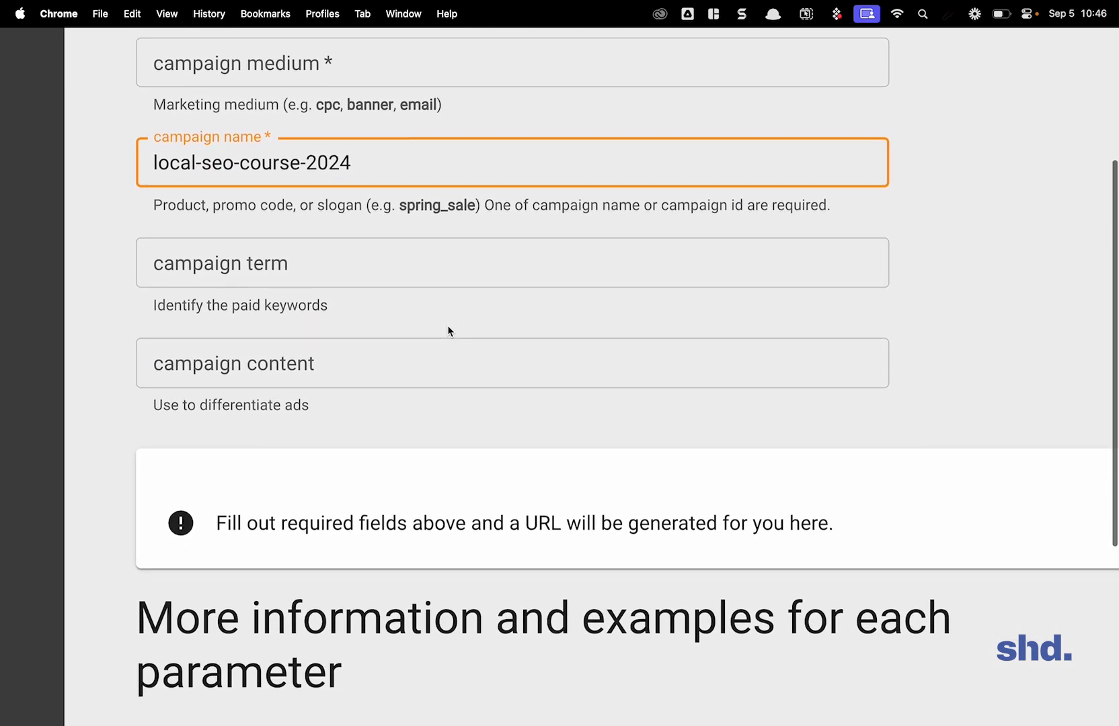
scroll(448, 327, "up", 2)
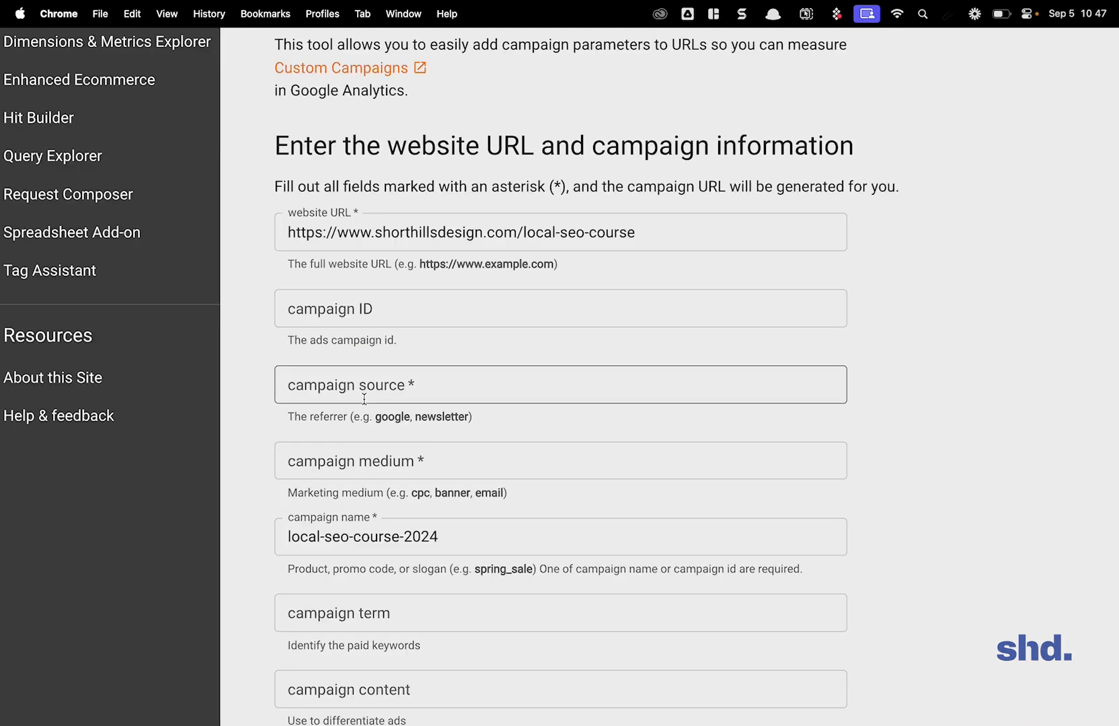
left_click(239, 123)
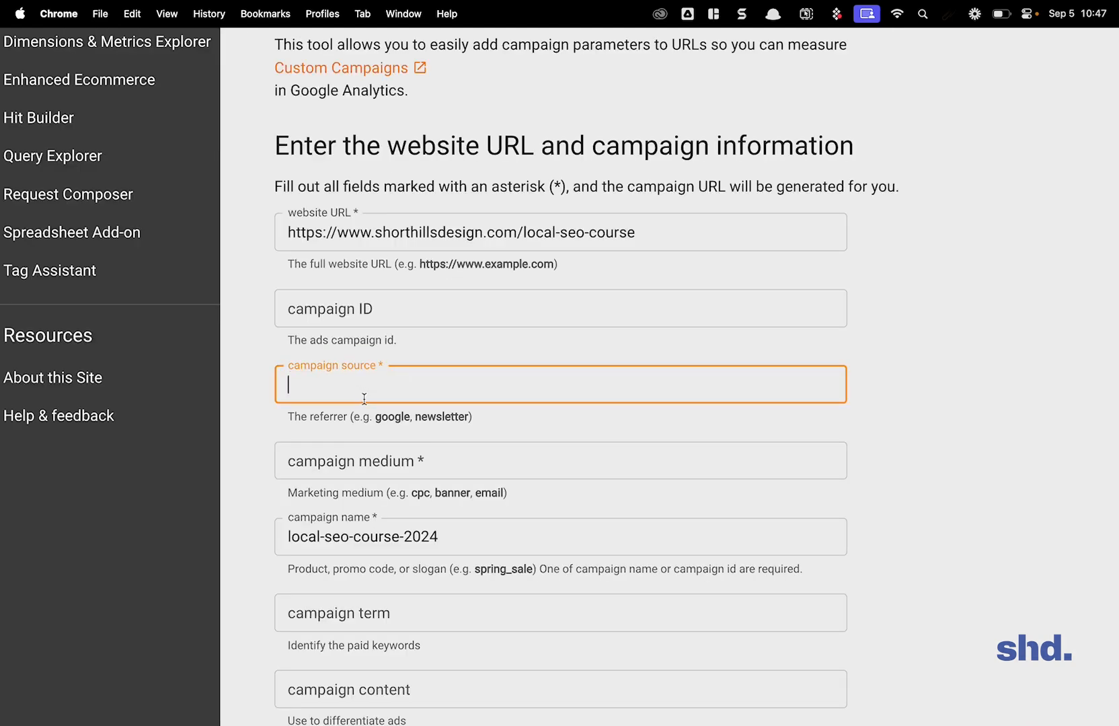
type("youtube")
left_click(673, 490)
scroll(686, 488, "down", 8)
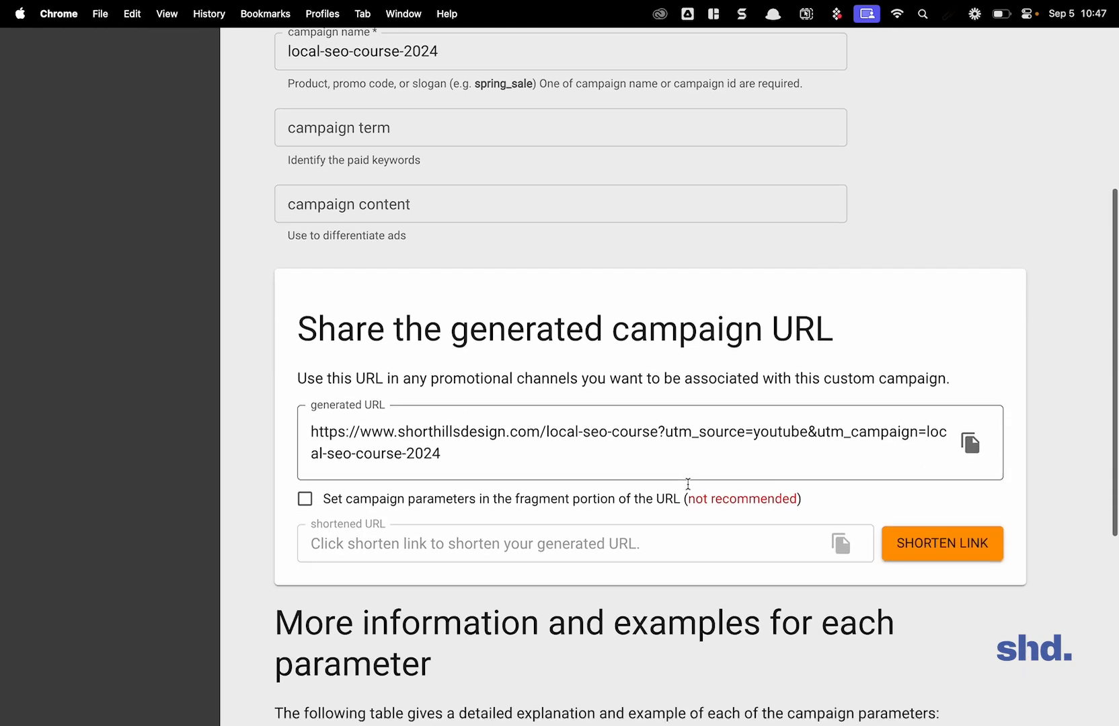
scroll(686, 483, "right", 3)
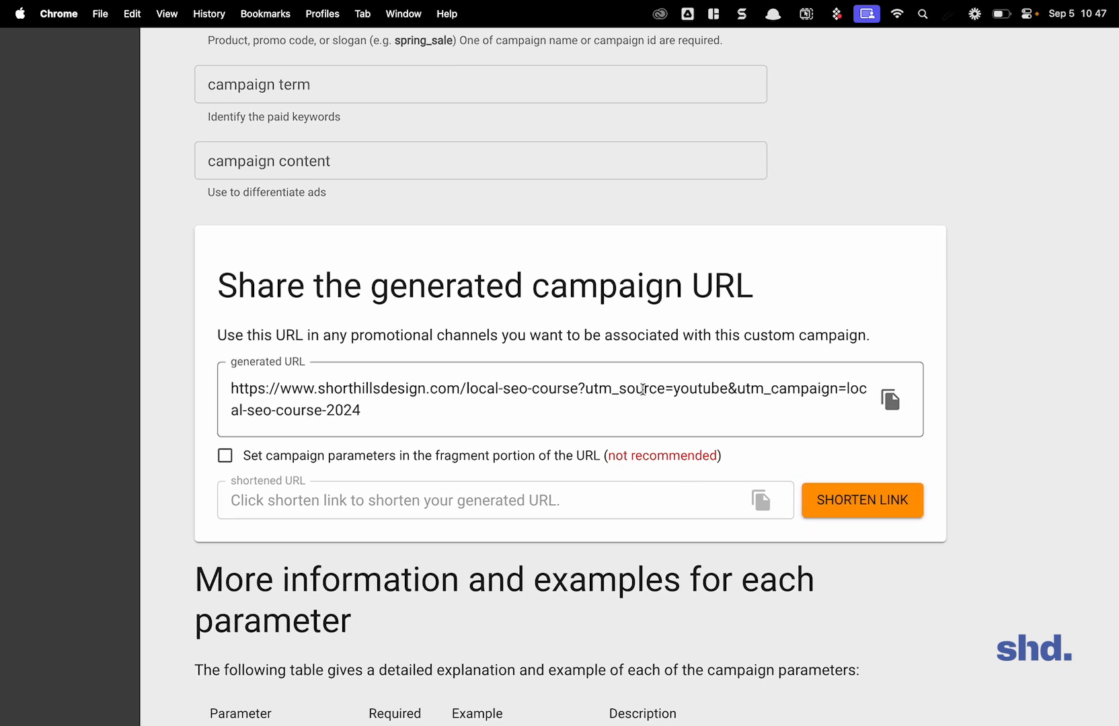
left_click_drag(649, 391, 723, 391)
left_click(723, 393)
Step: Change the campaign source to facebook and highlight the campaign and source parameters in the generated URL
scroll(722, 395, "up", 4)
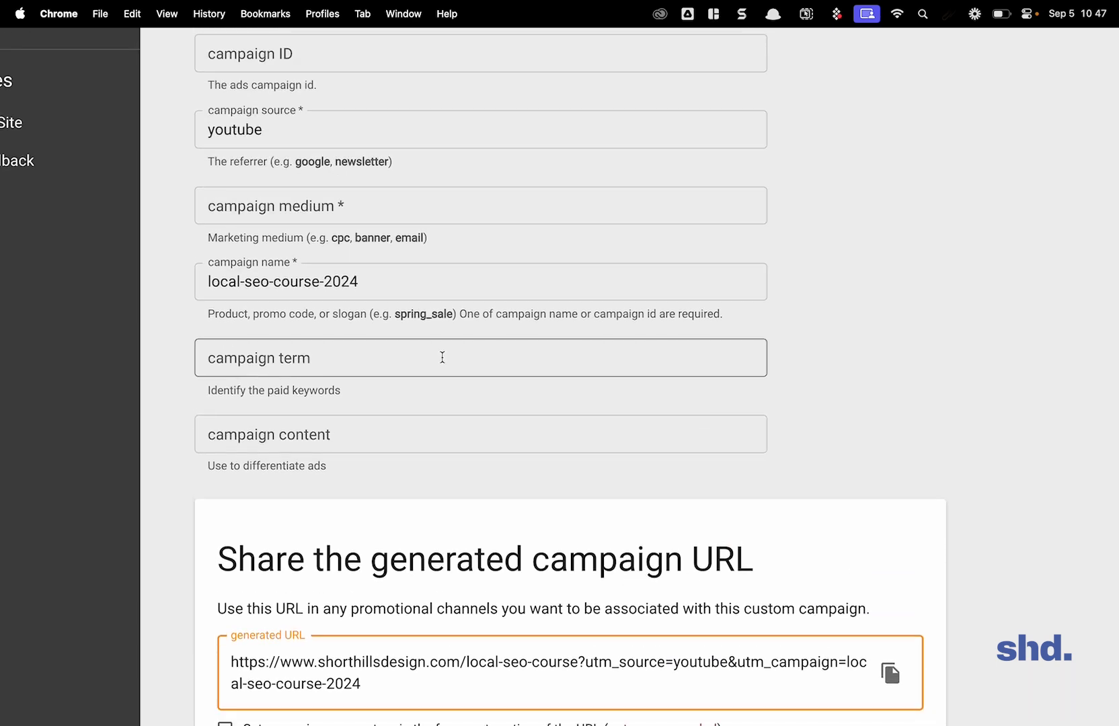
scroll(442, 358, "up", 1)
left_click(287, 155)
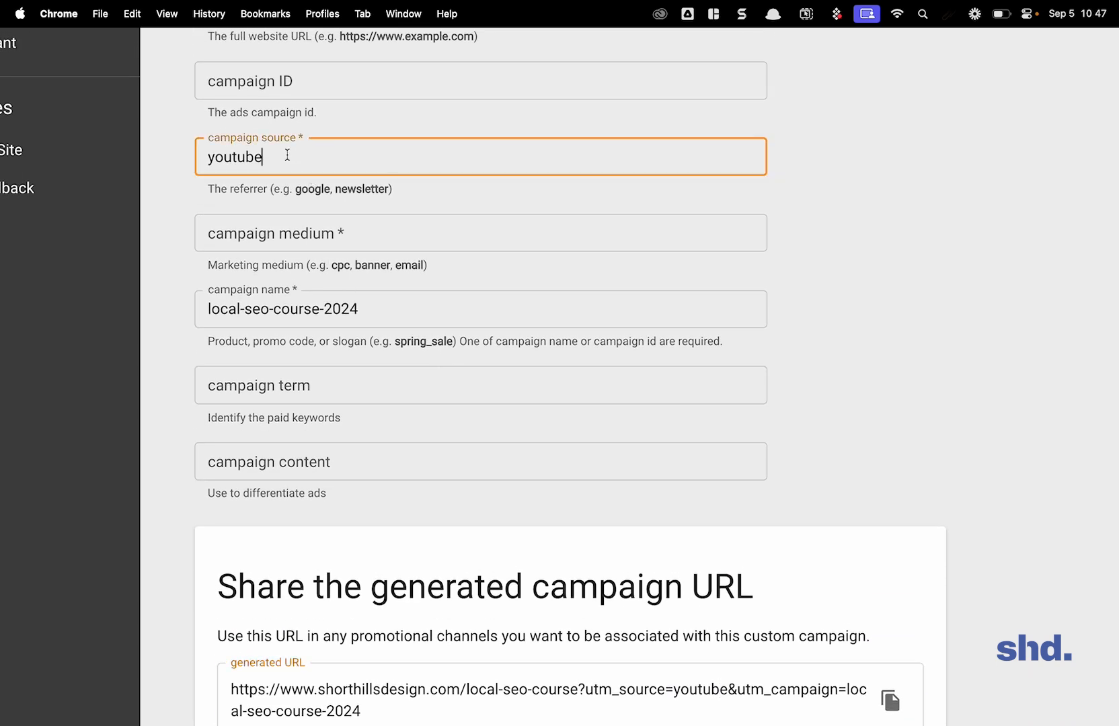
key("super+a")
type("facebook")
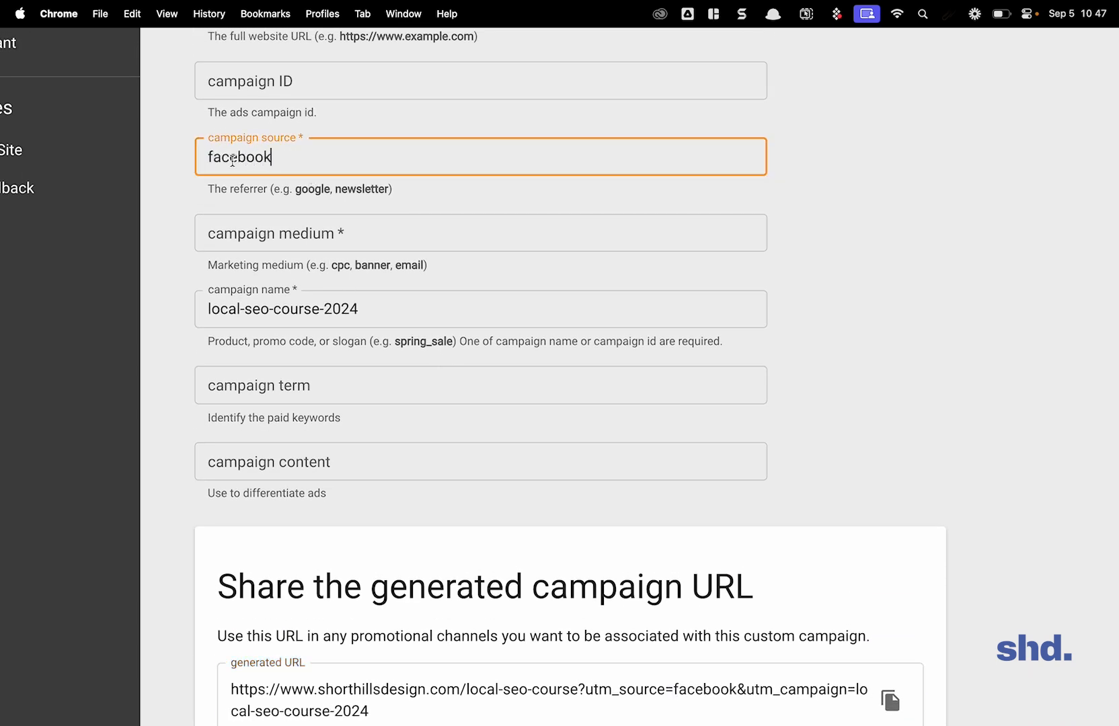
left_click(742, 222)
scroll(746, 228, "down", 5)
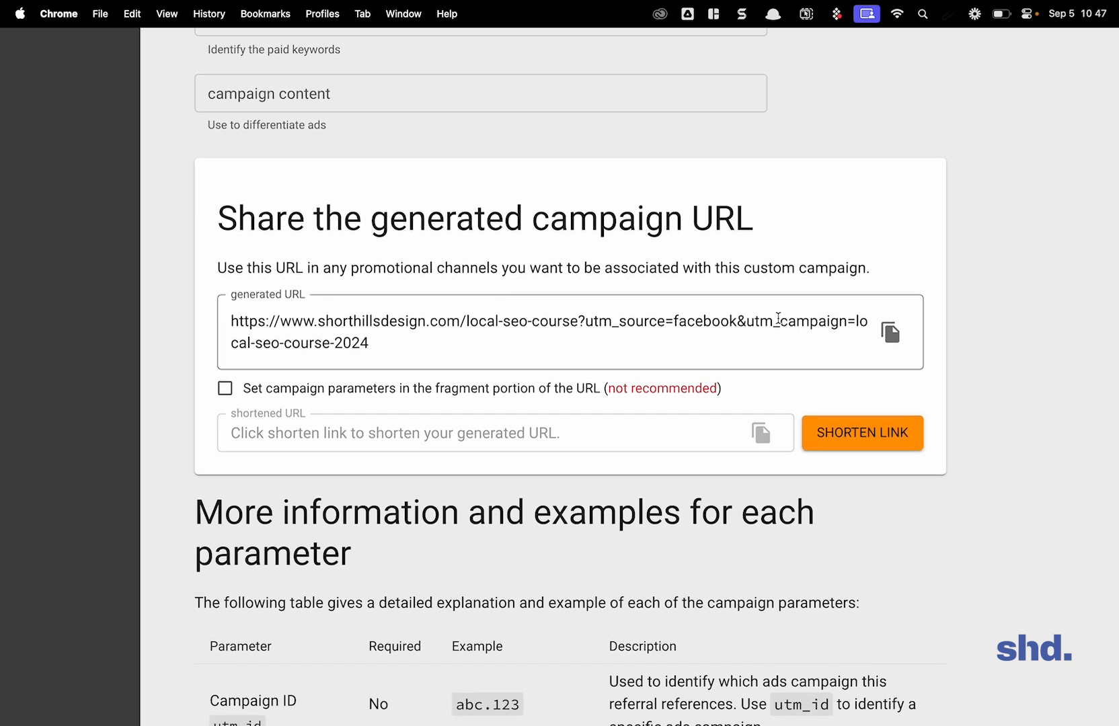
left_click_drag(779, 320, 834, 360)
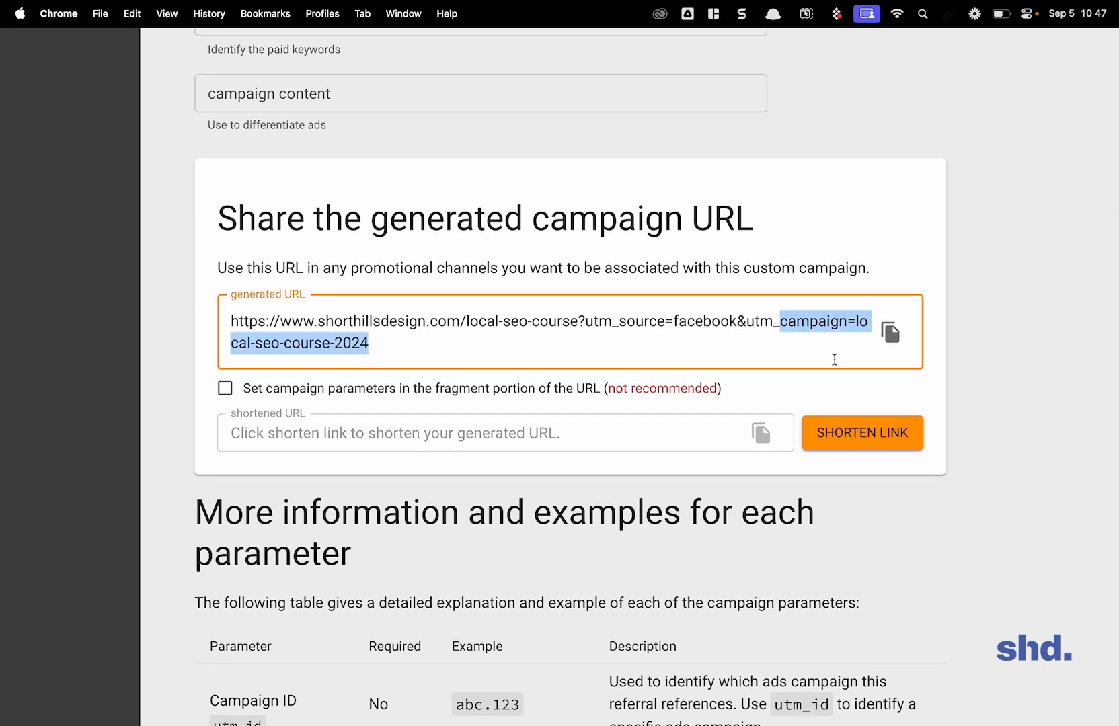
left_click(853, 253)
left_click_drag(570, 321, 744, 321)
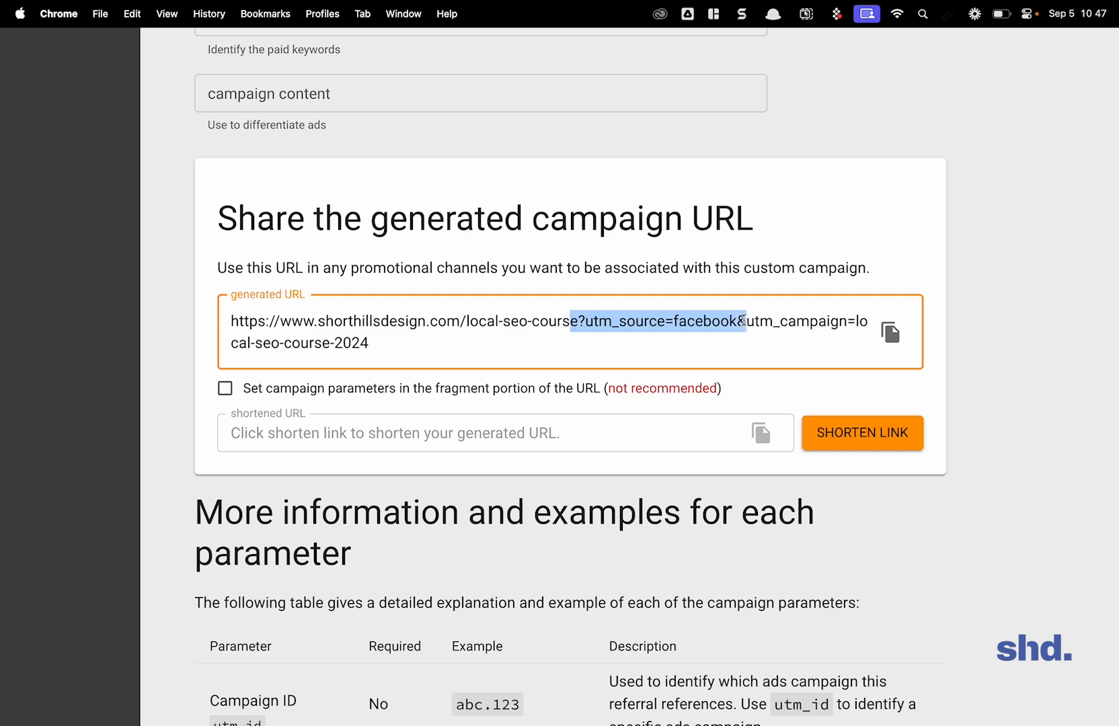
Step: Switch the campaign source back to youtube and highlight the entire generated campaign URL
scroll(743, 320, "up", 5)
left_click(276, 146)
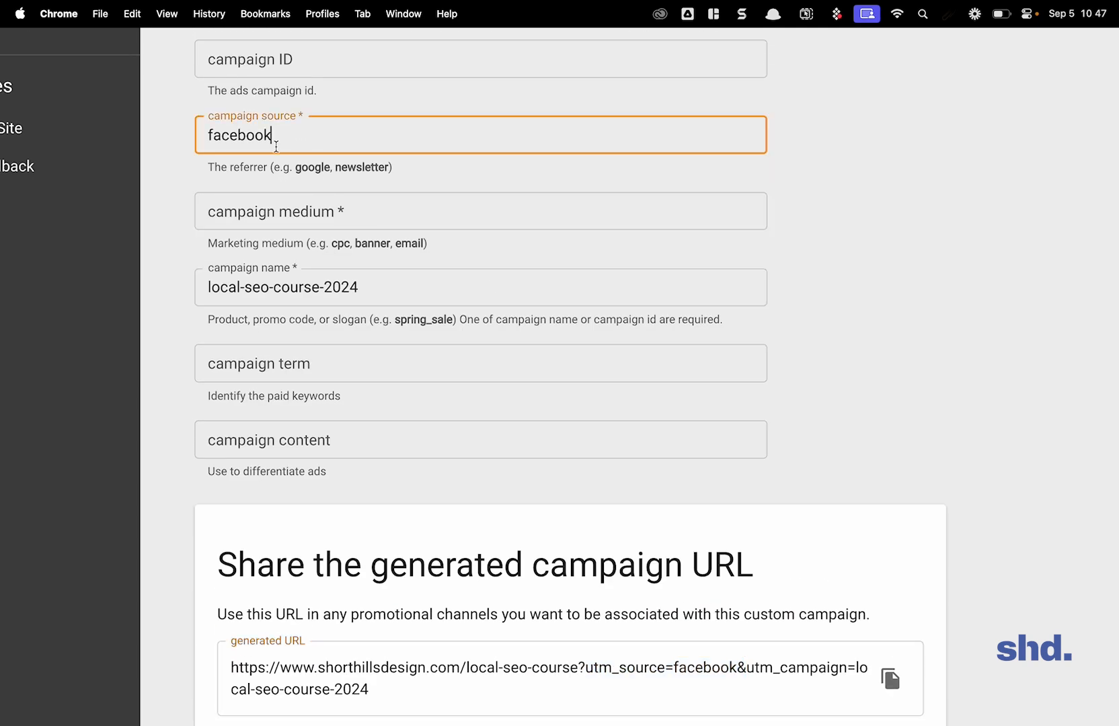
key("super+a")
type("youtube")
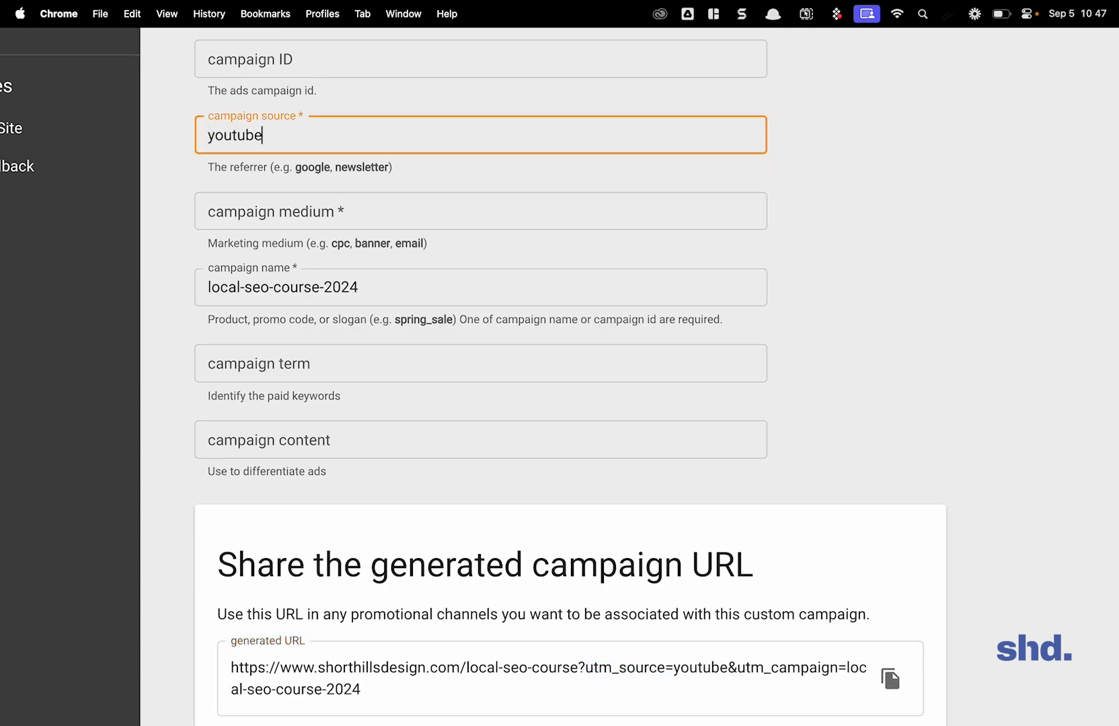
scroll(534, 431, "down", 4)
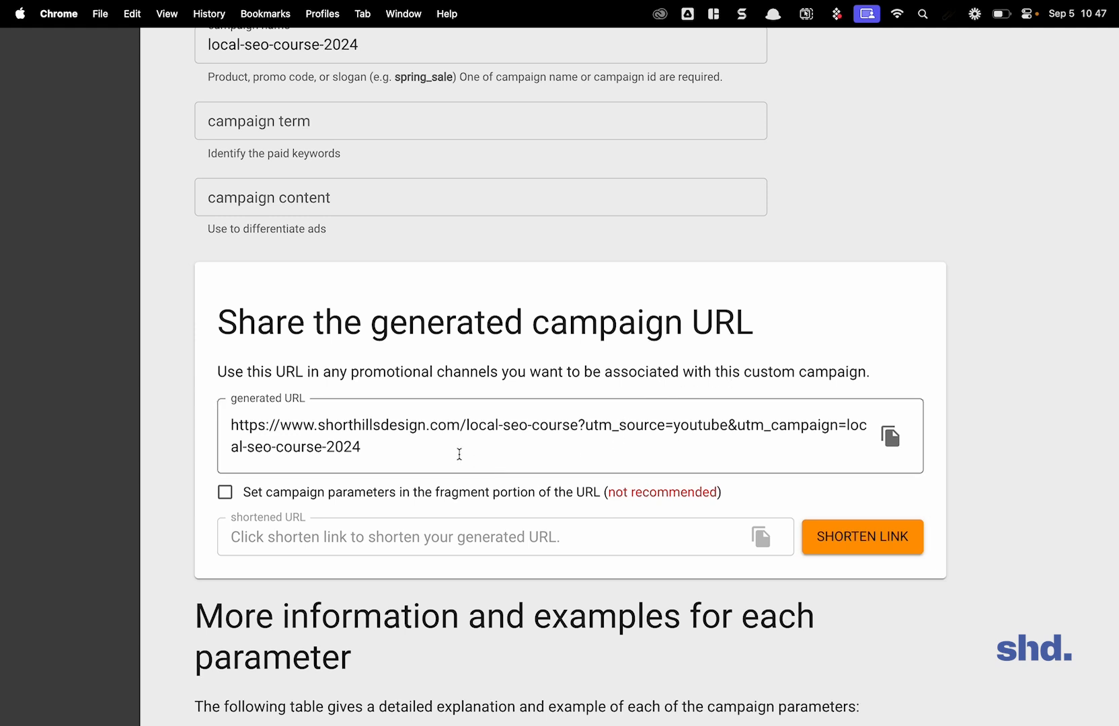
left_click_drag(460, 454, 194, 437)
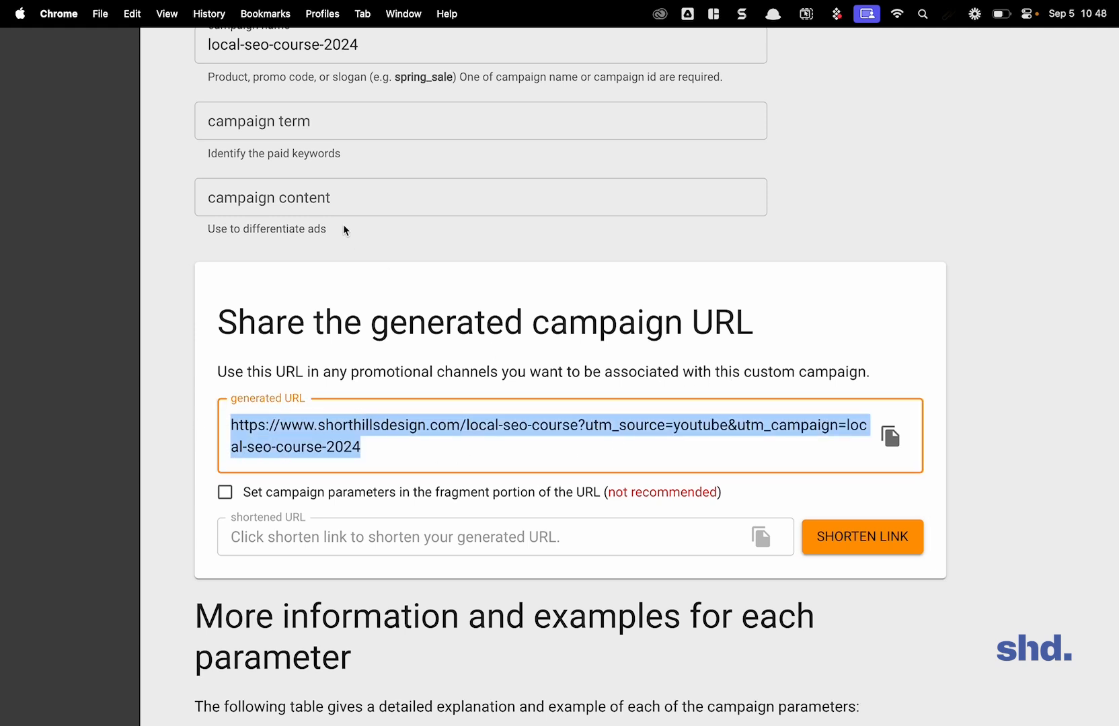
left_click(401, 431)
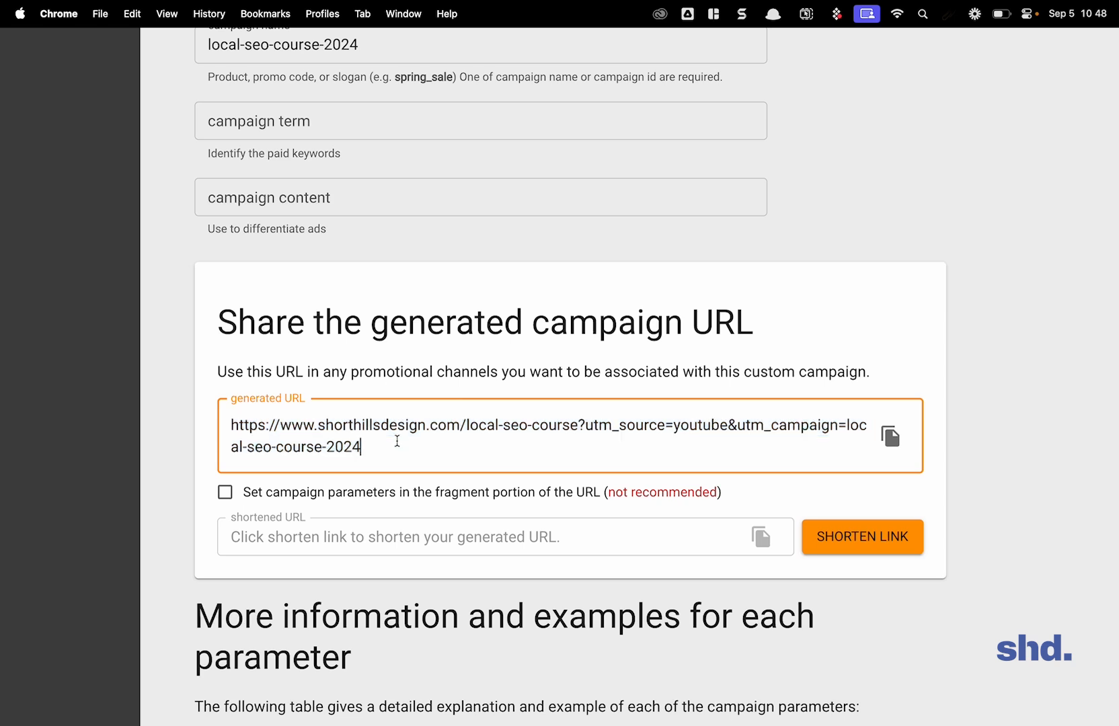
left_click_drag(397, 447, 188, 437)
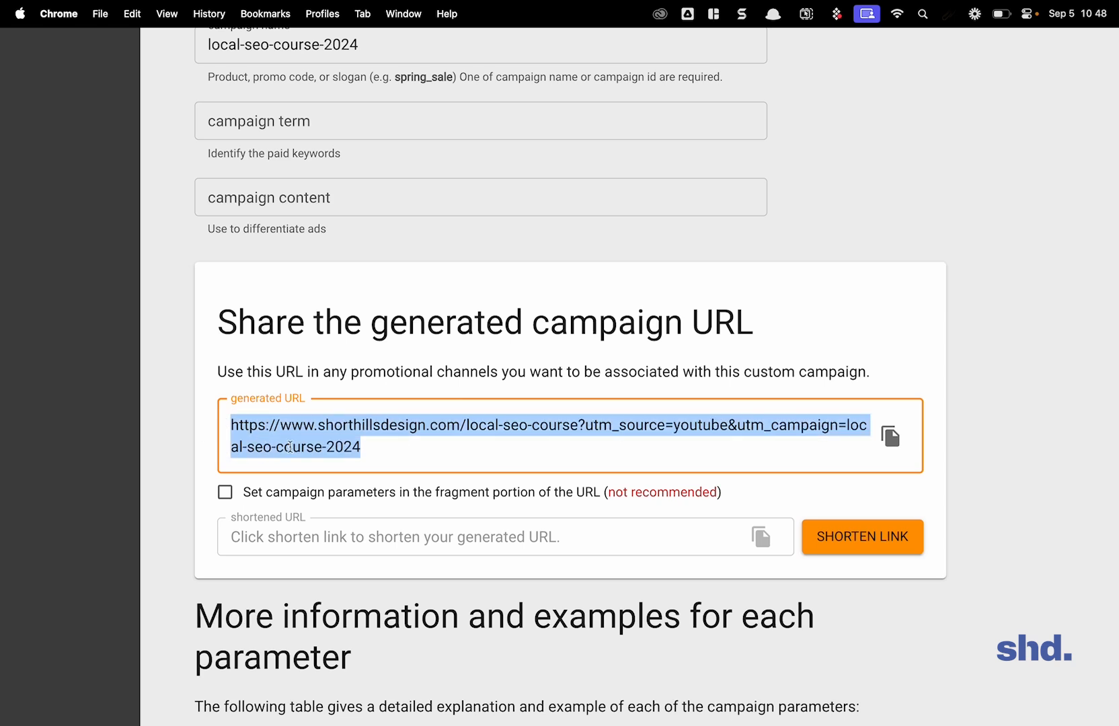
left_click(371, 455)
left_click_drag(397, 451, 224, 421)
left_click(662, 428)
Step: Replace the campaign source with facebook and check the generated campaign URL
scroll(427, 290, "up", 10)
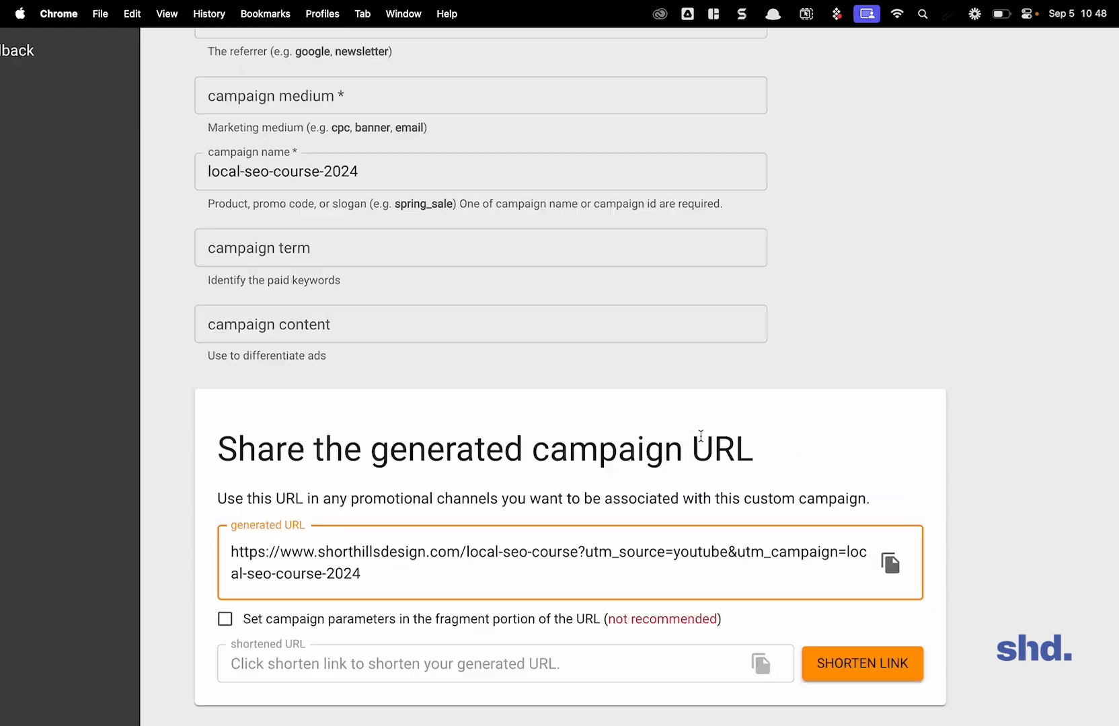
left_click_drag(310, 289, 143, 289)
type("facebook")
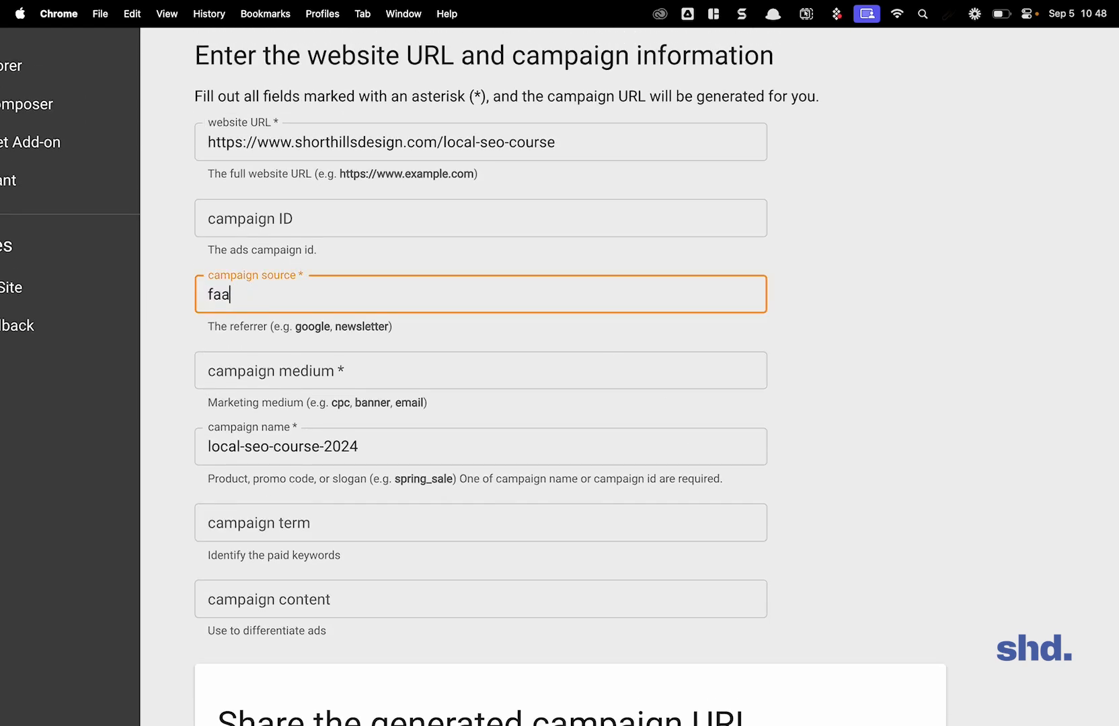
scroll(570, 377, "down", 10)
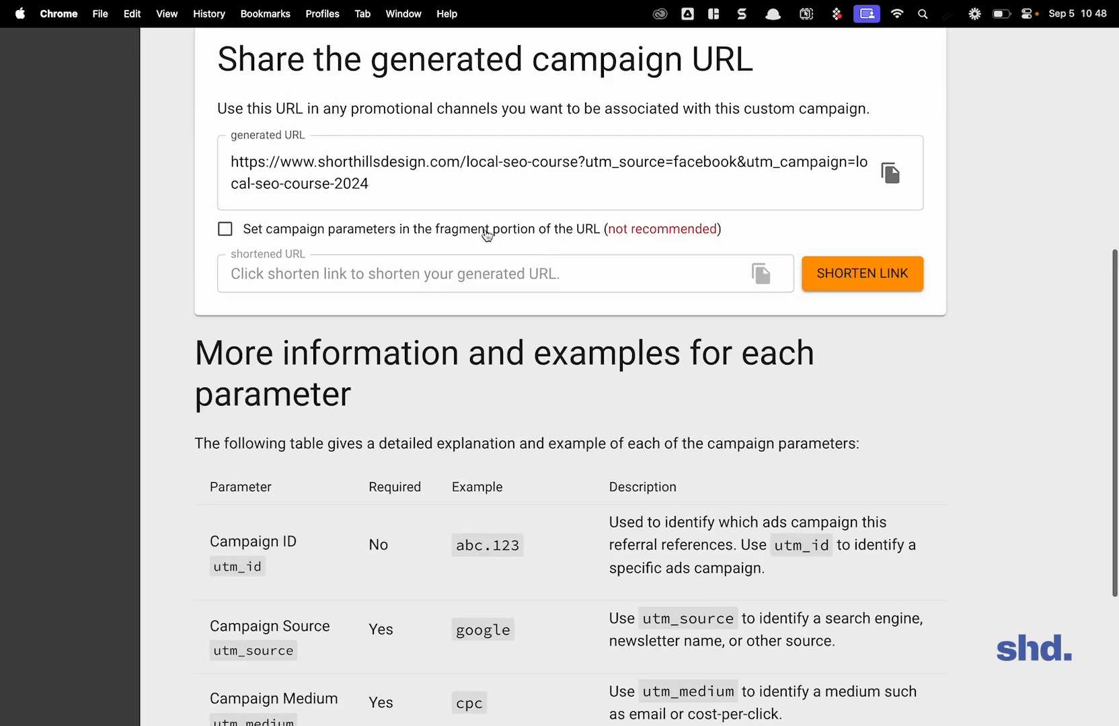
left_click(655, 195)
Step: Set the campaign source to x and inspect the generated campaign URL
scroll(452, 207, "up", 10)
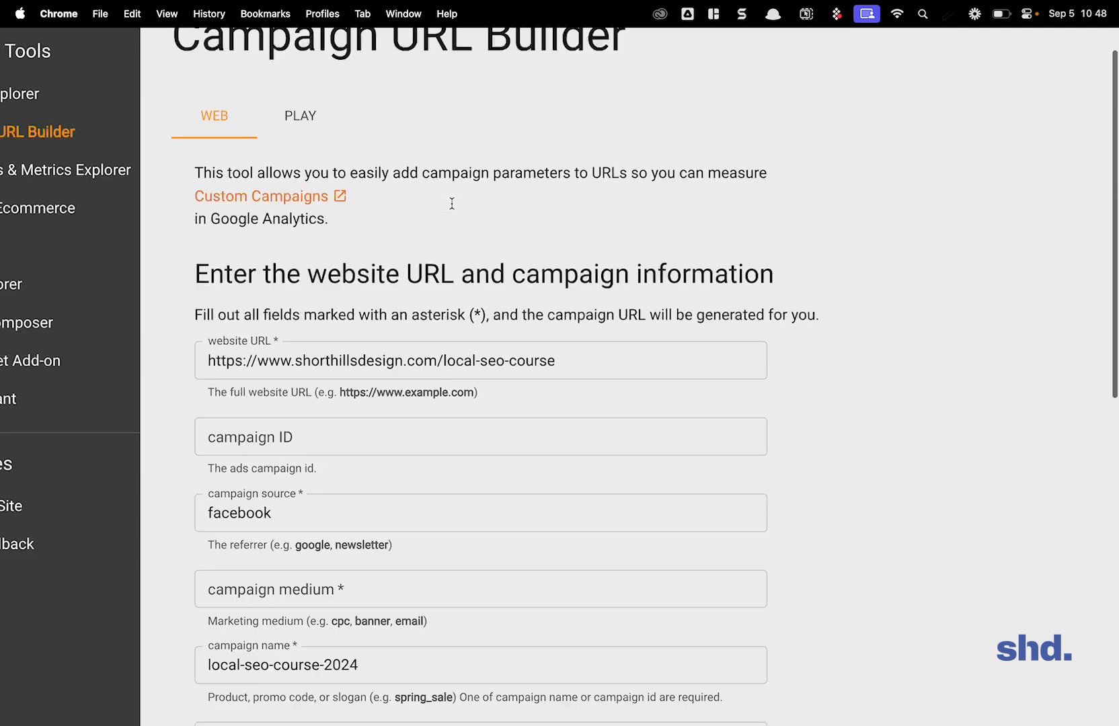
scroll(452, 207, "down", 1)
left_click_drag(272, 483, 175, 486)
type("x")
left_click(819, 431)
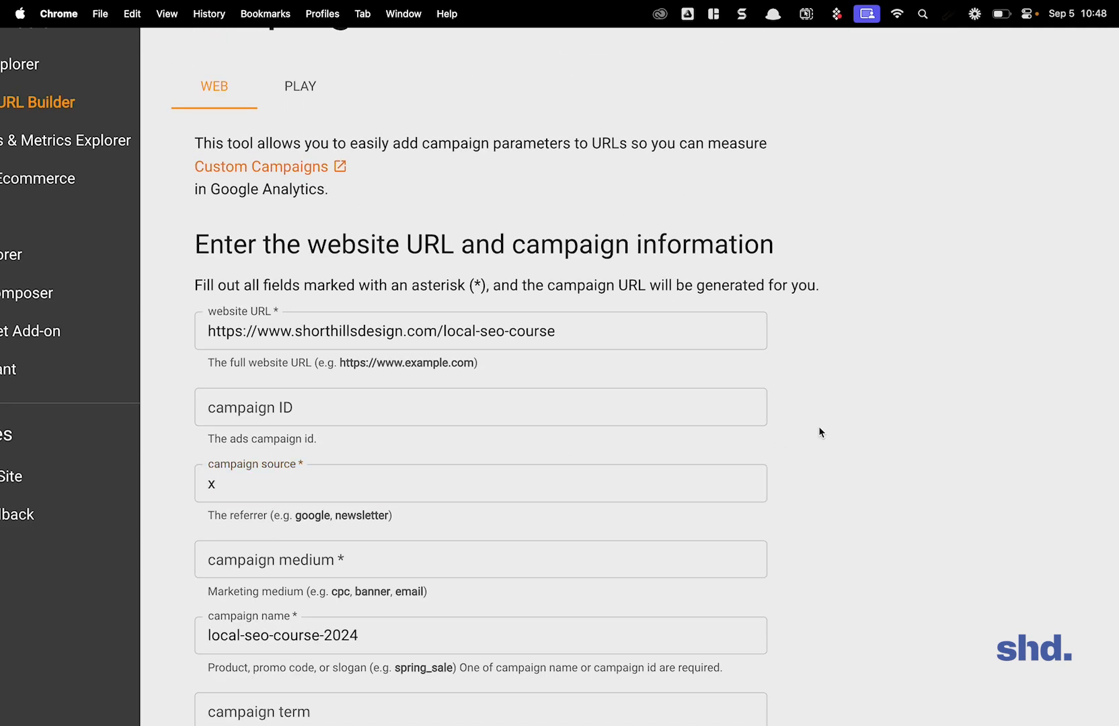
scroll(820, 432, "down", 10)
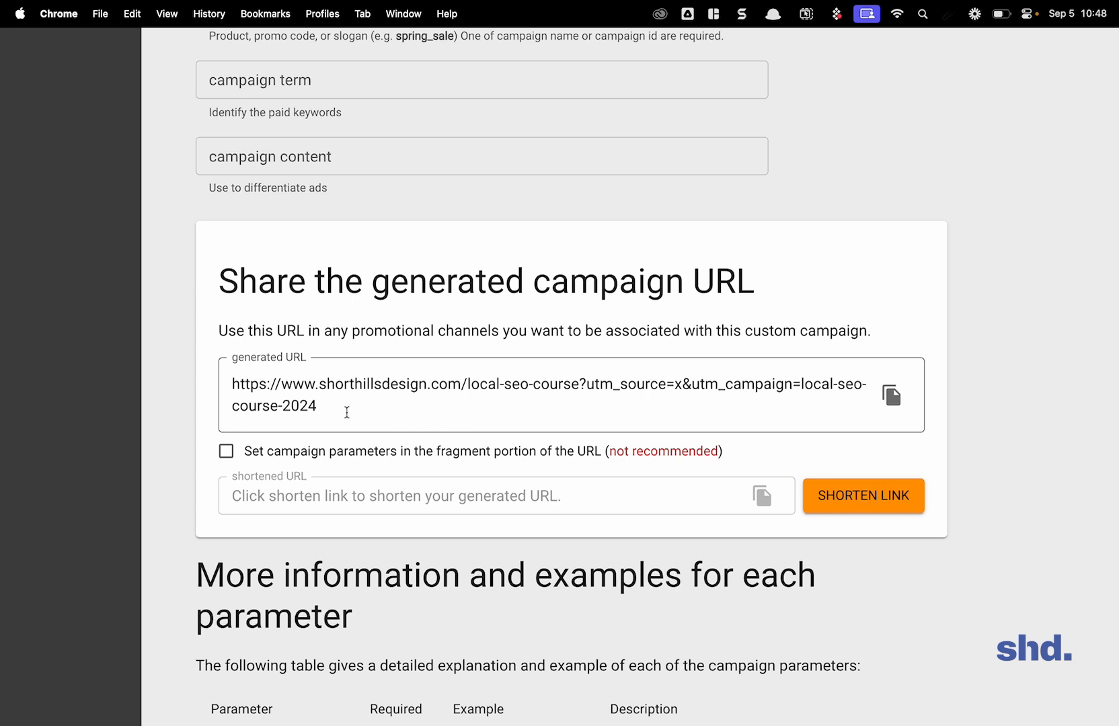
left_click(795, 384)
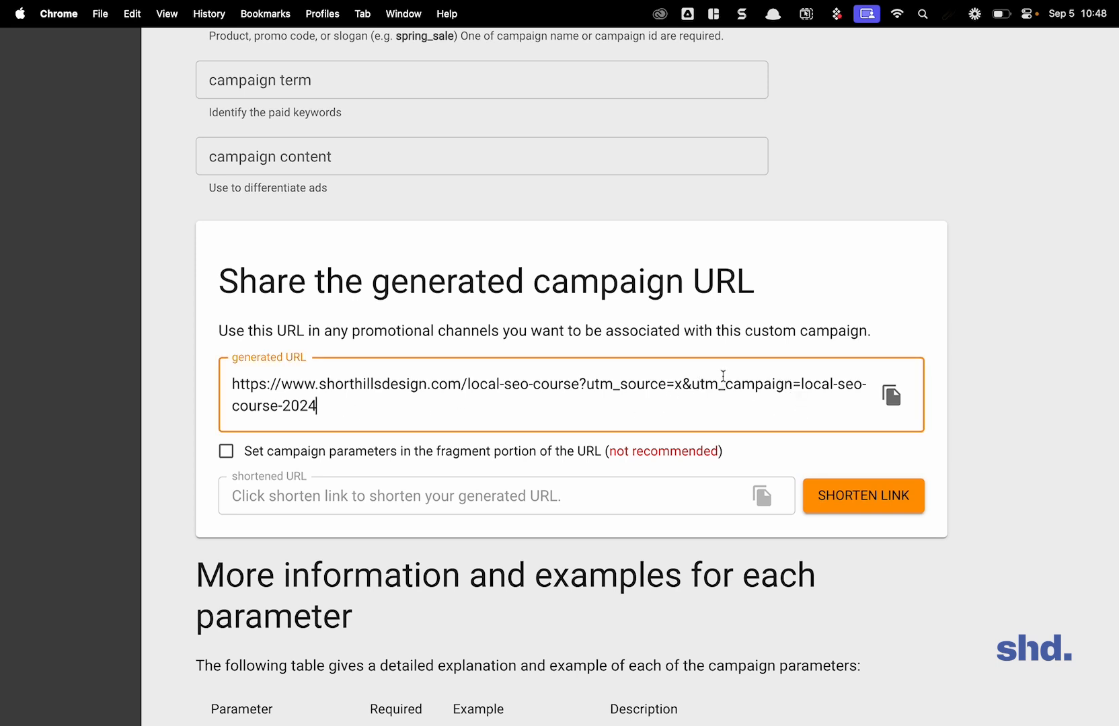
Step: Highlight parts of the generated campaign URL to examine its x source value
left_click_drag(724, 381, 729, 415)
left_click(731, 415)
double_click(678, 384)
left_click(654, 401)
scroll(655, 401, "up", 6)
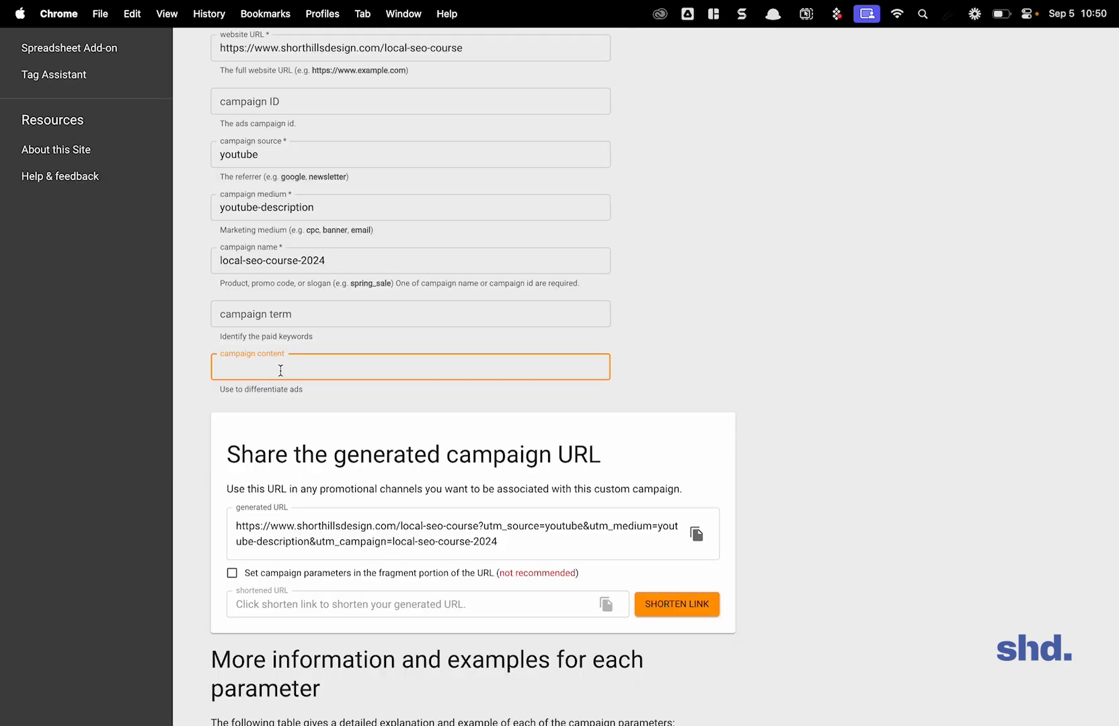
Step: Enter video-01 as the campaign content and check the generated campaign URL
type("video00")
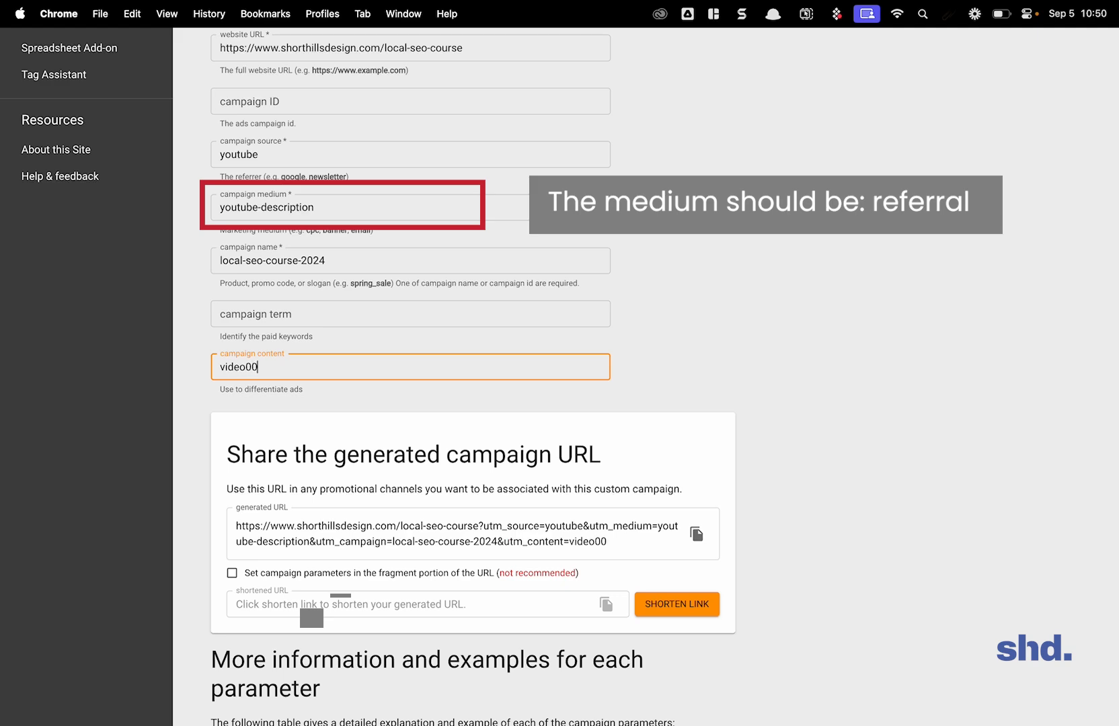
type("1")
key("BackSpace")
key("BackSpace")
type("1")
key("BackSpace")
key("BackSpace")
type("-010")
key("BackSpace")
key("BackSpace")
type("1")
scroll(299, 418, "down", 3)
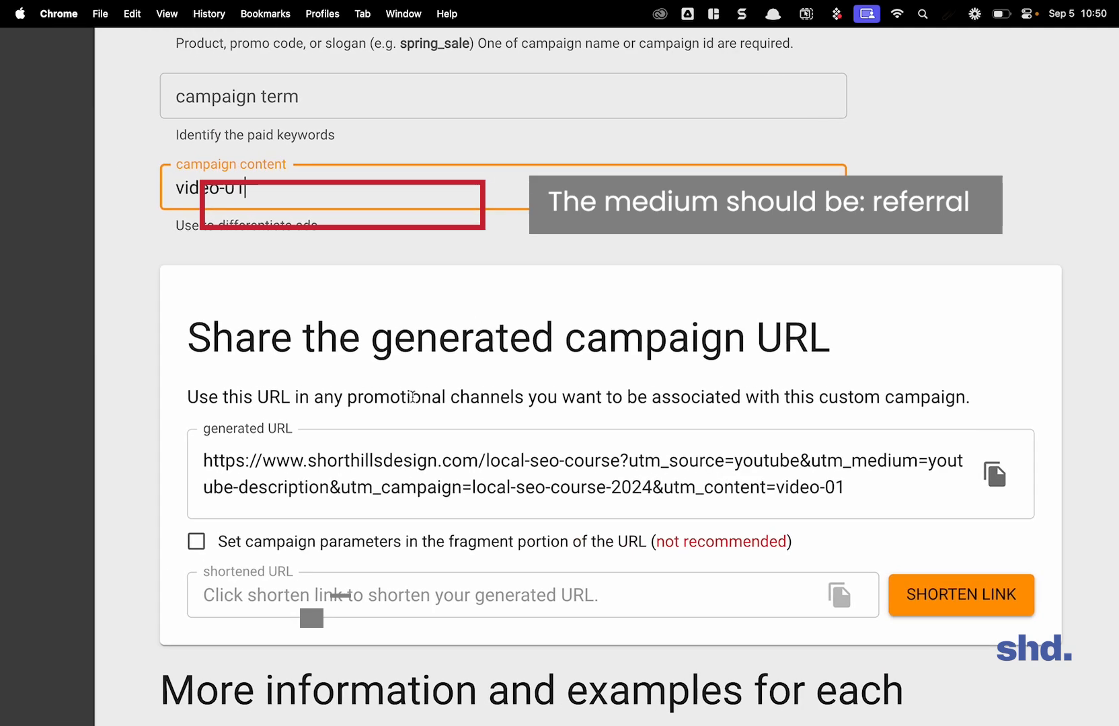
Step: Try video-02 as the campaign content, restore video-01, and highlight the entire generated campaign URL
key("ctrl+minus")
key("ctrl+minus")
key("ctrl+minus")
key("BackSpace")
type("2")
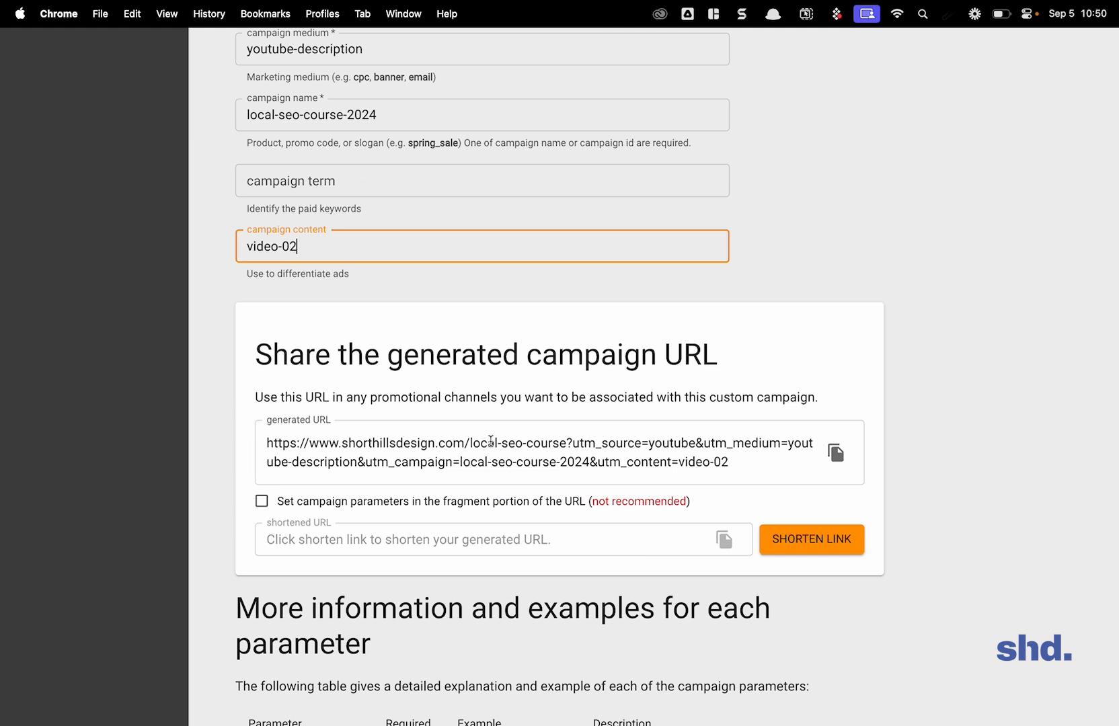
key("BackSpace")
type("1")
left_click_drag(732, 464, 244, 422)
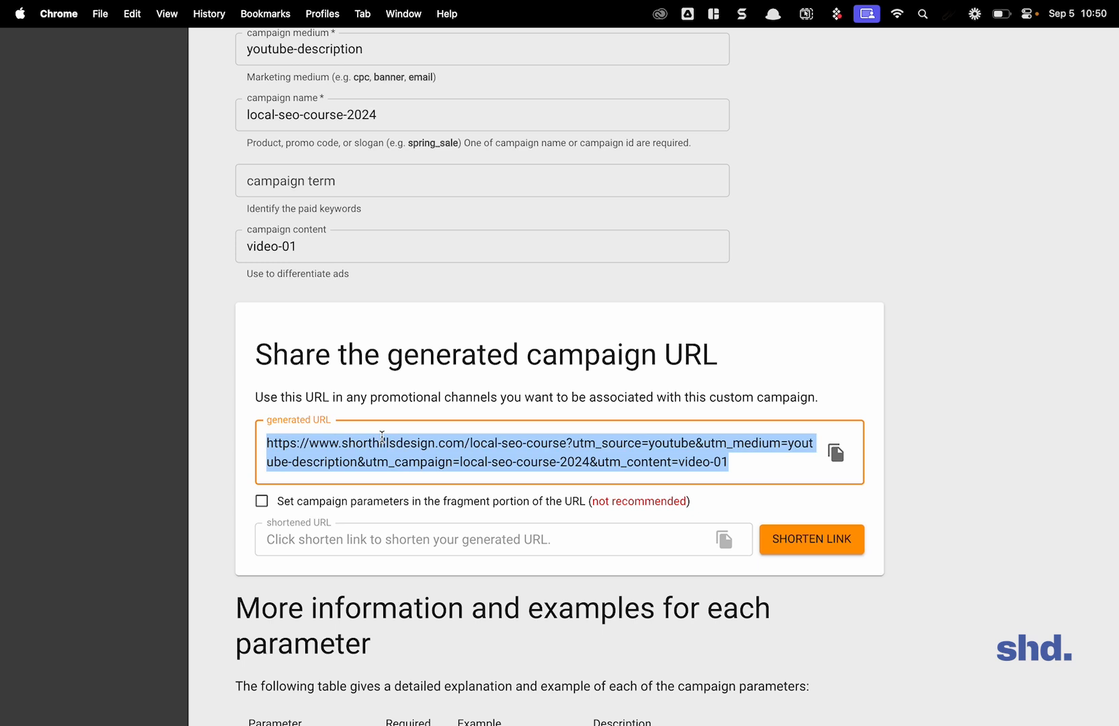
Step: Set the campaign content to video-02 and check the generated campaign URL
left_click(325, 252)
key("BackSpace")
type("2")
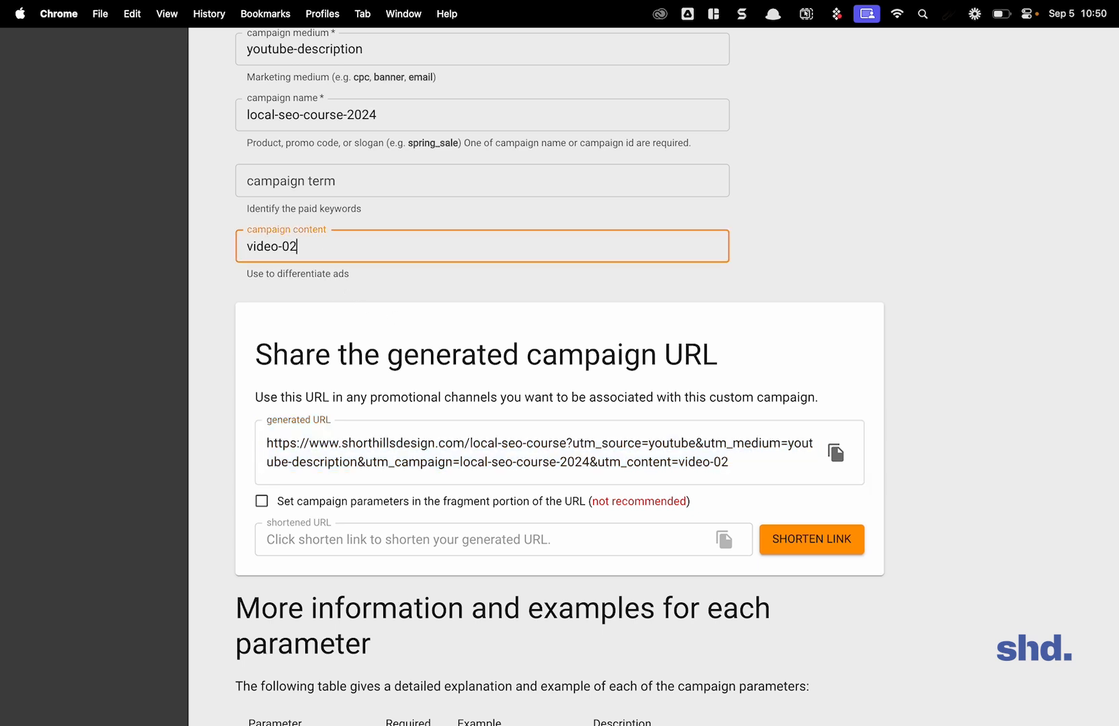
left_click(586, 394)
Step: Set the campaign content to video-03 and highlight the entire generated campaign URL
left_click(368, 255)
key("BackSpace")
type("3")
left_click(648, 441)
left_click_drag(732, 473, 286, 416)
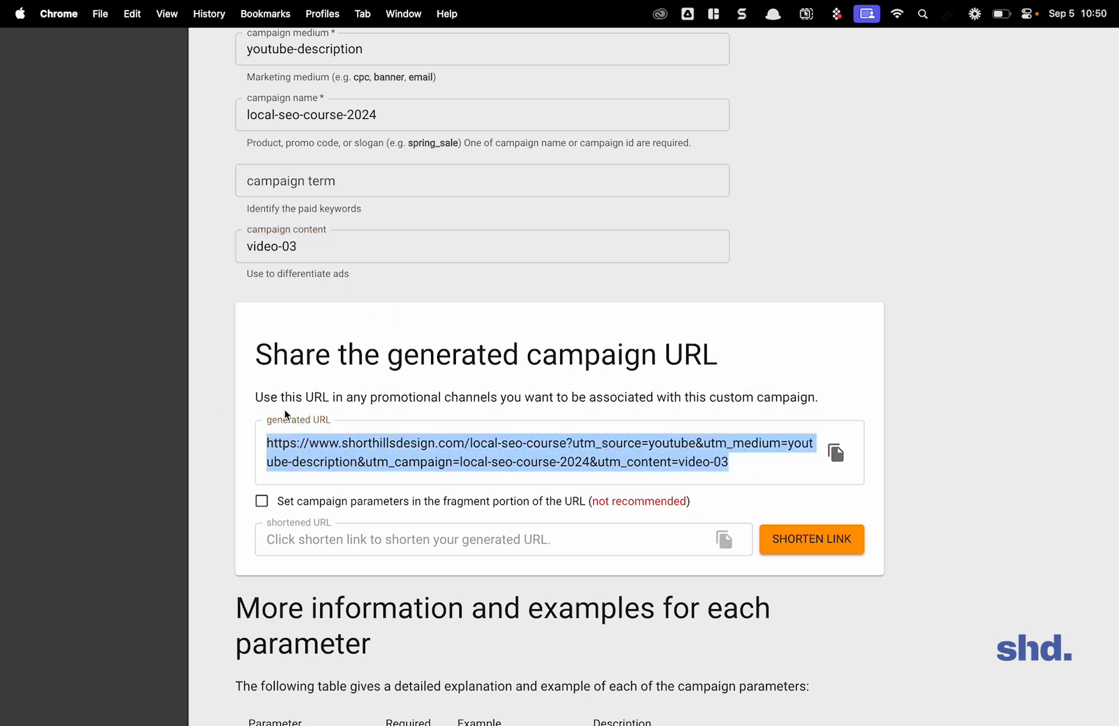
left_click(612, 467)
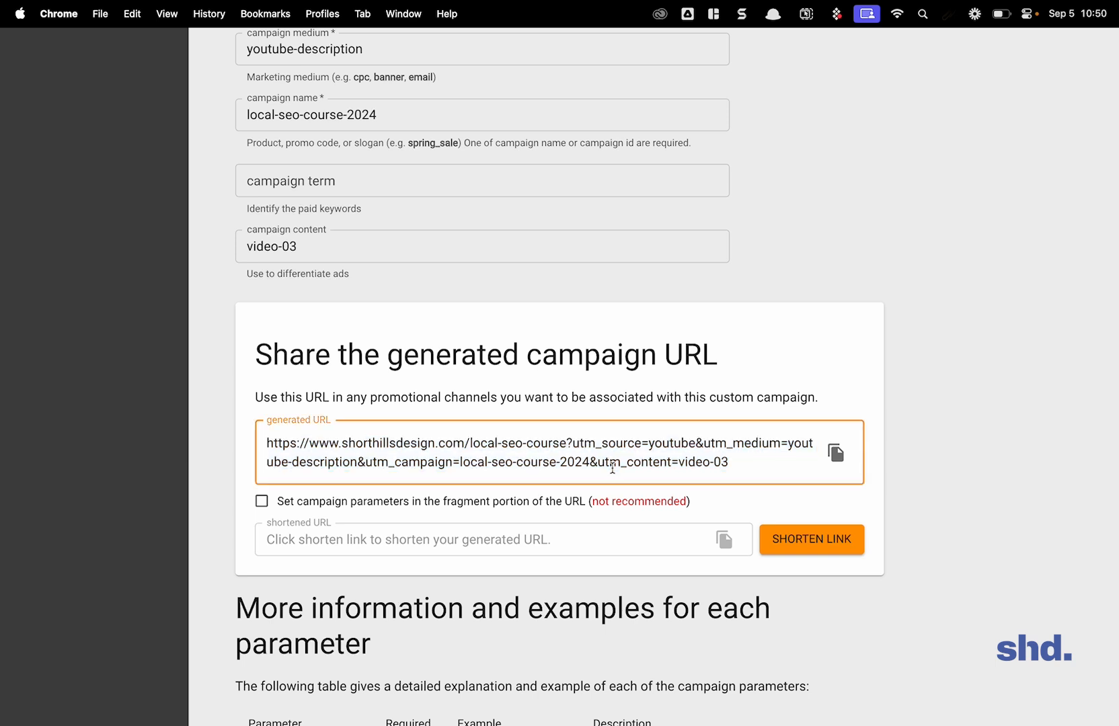
Step: Highlight the utm_campaign parameter, the youtube source value and the utm_content parameter in the generated URL
scroll(612, 467, "up", 1)
scroll(612, 467, "right", 1)
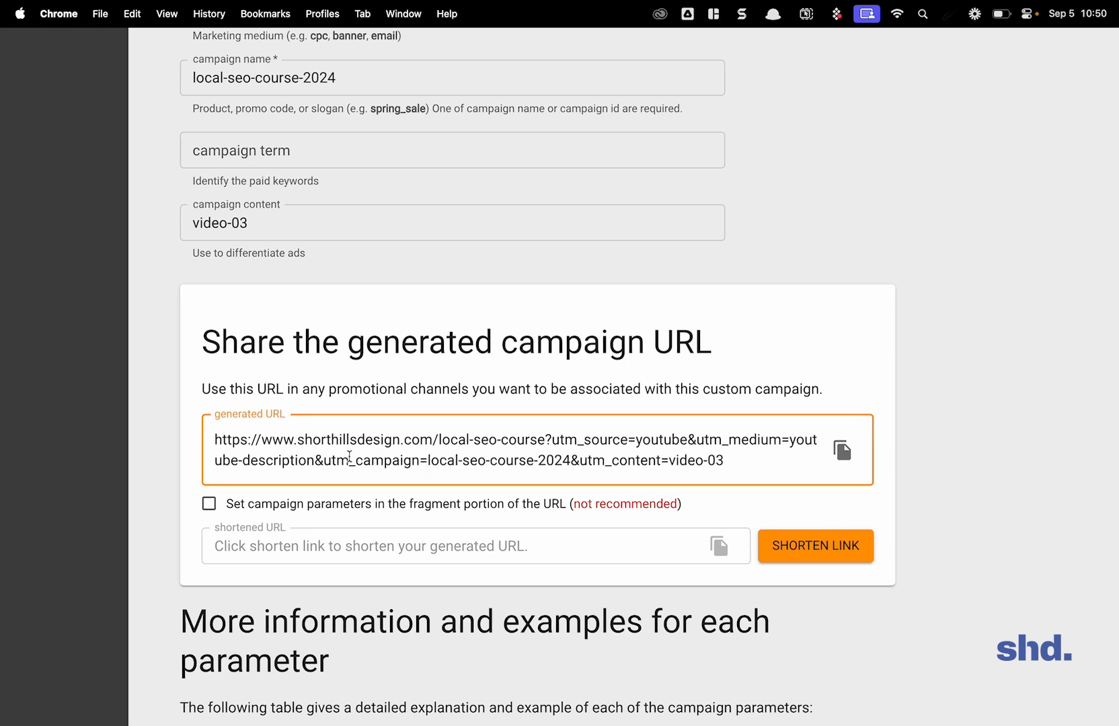
left_click(319, 464)
left_click_drag(322, 464, 538, 464)
left_click(535, 463)
left_click_drag(637, 438, 687, 439)
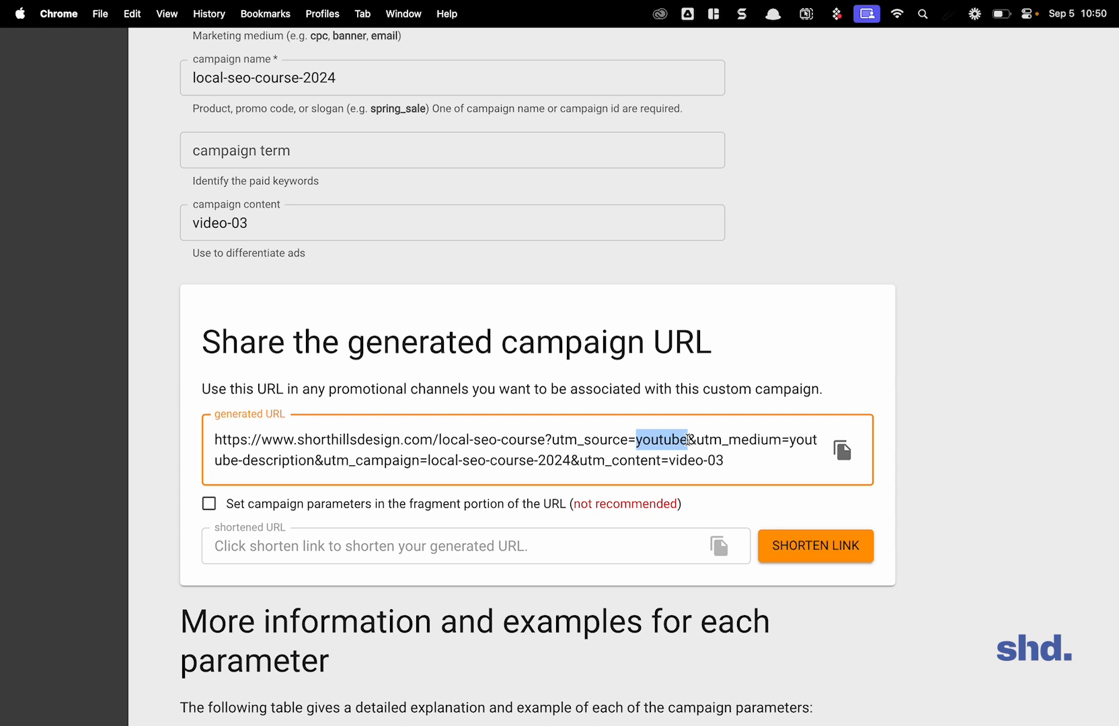
left_click_drag(490, 460, 747, 458)
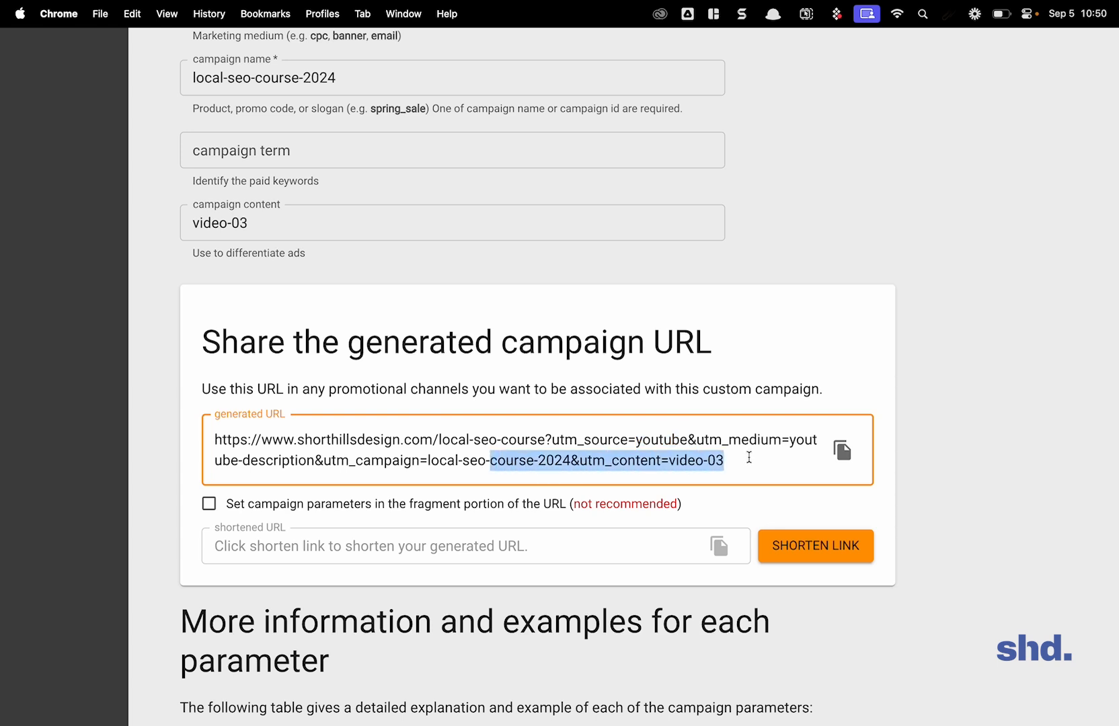
left_click(749, 457)
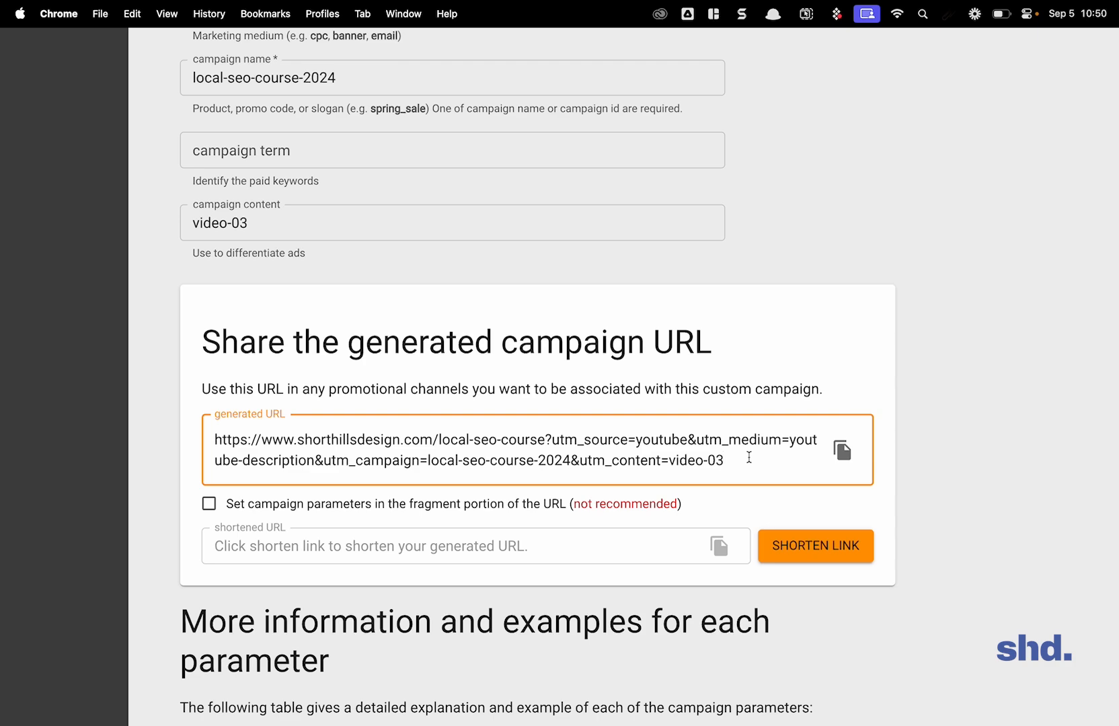
Step: Switch to the Switchy link list and sort the YT video embeds links by clicks, highest first
scroll(749, 458, "down", 3)
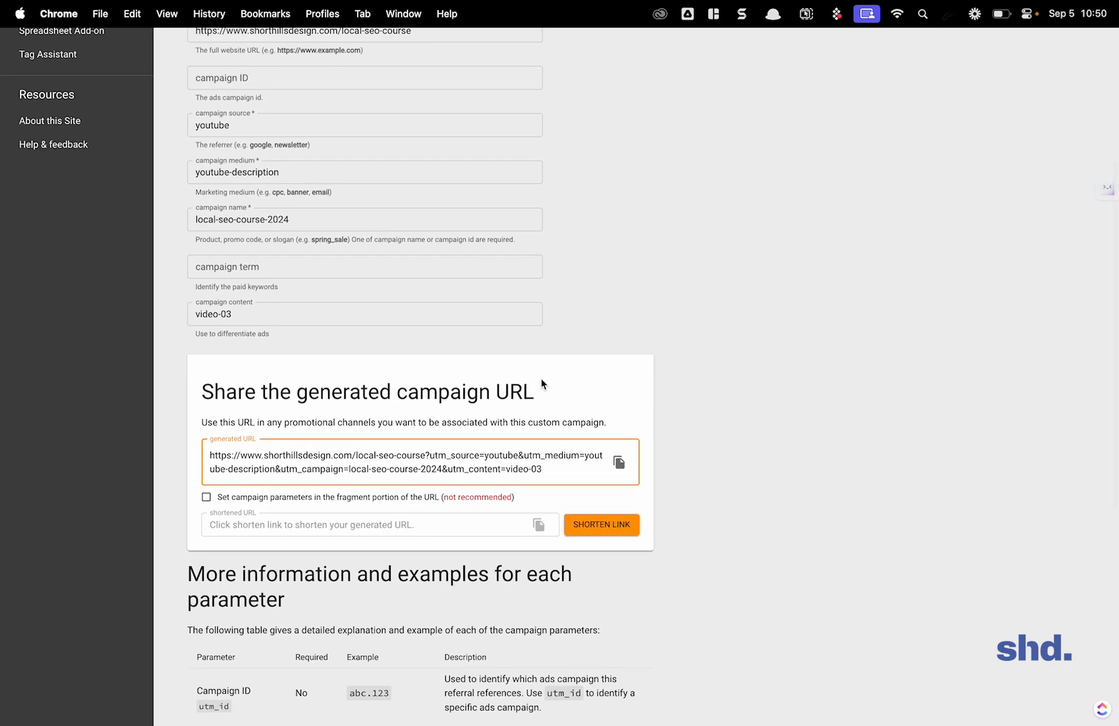
scroll(540, 378, "up", 5)
mouse_move(468, 5)
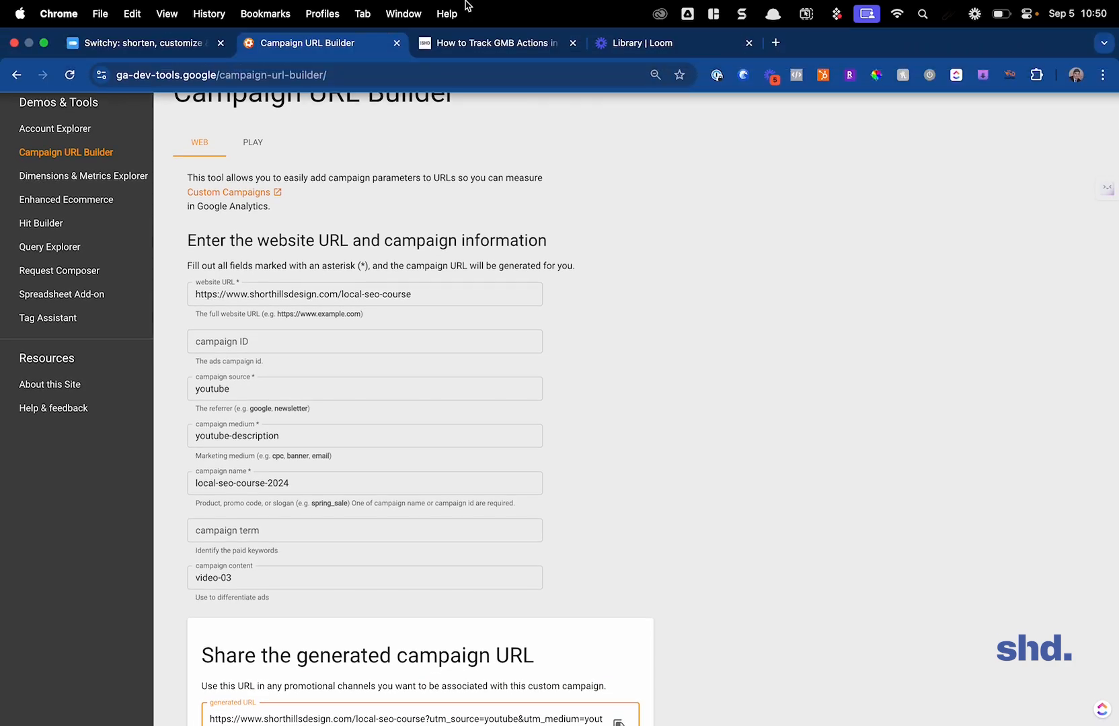
left_click(135, 42)
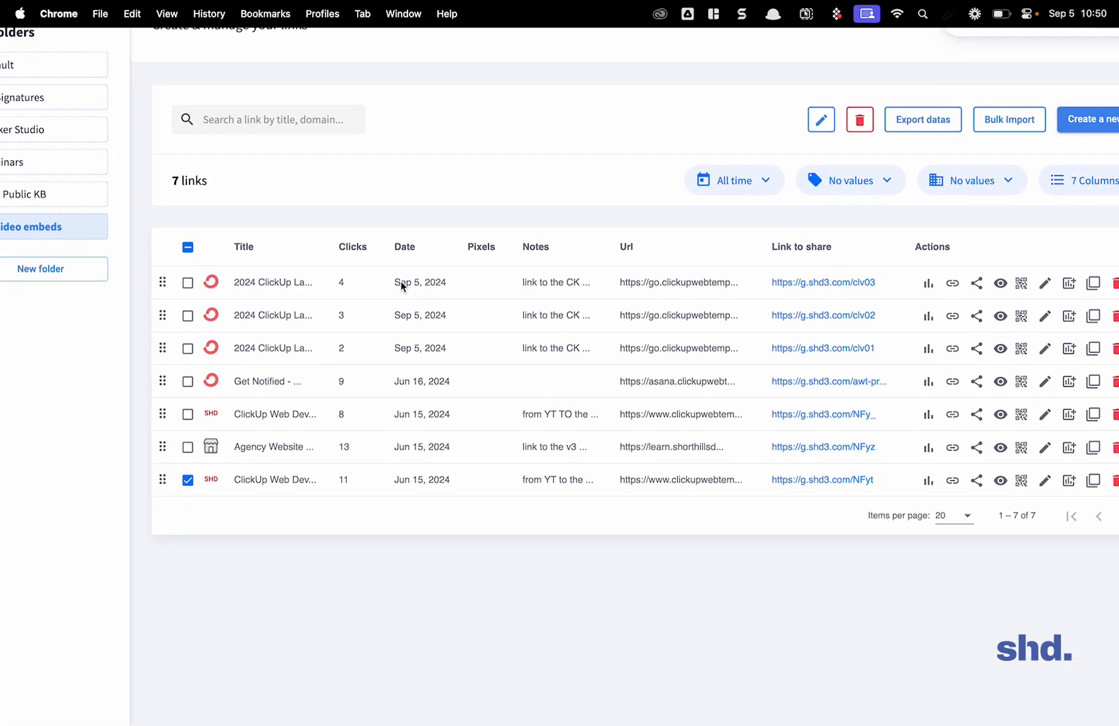
left_click(351, 253)
left_click(351, 252)
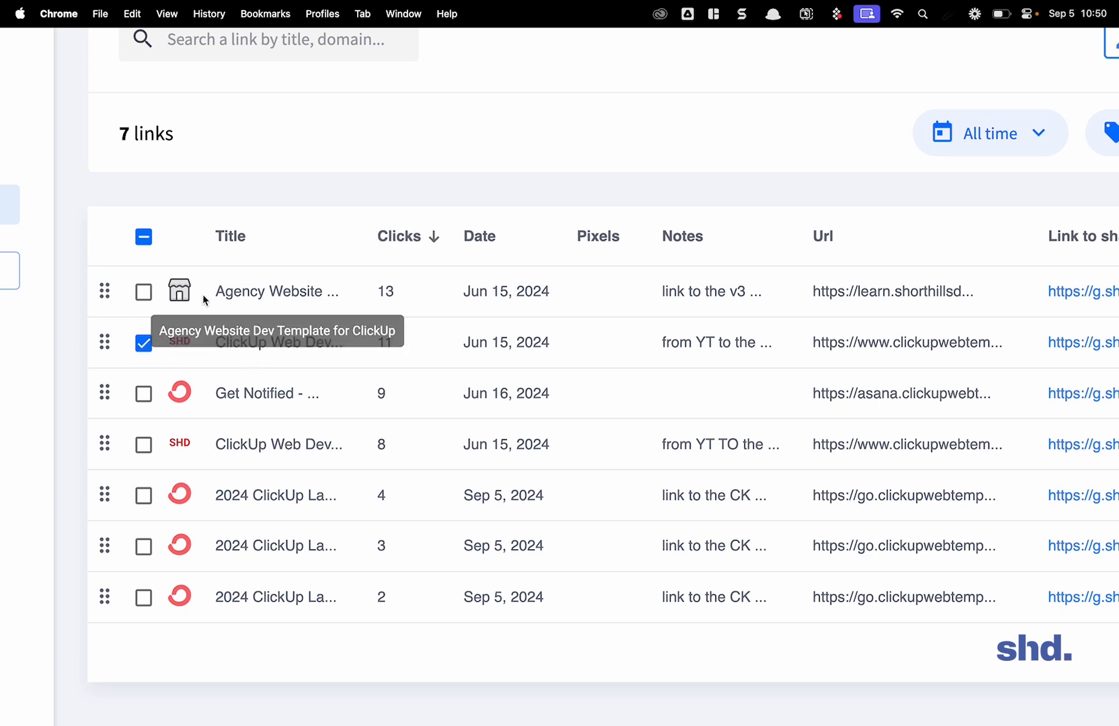
Step: Deselect the ClickUp Web Dev link with 11 clicks in the link table
left_click(144, 344)
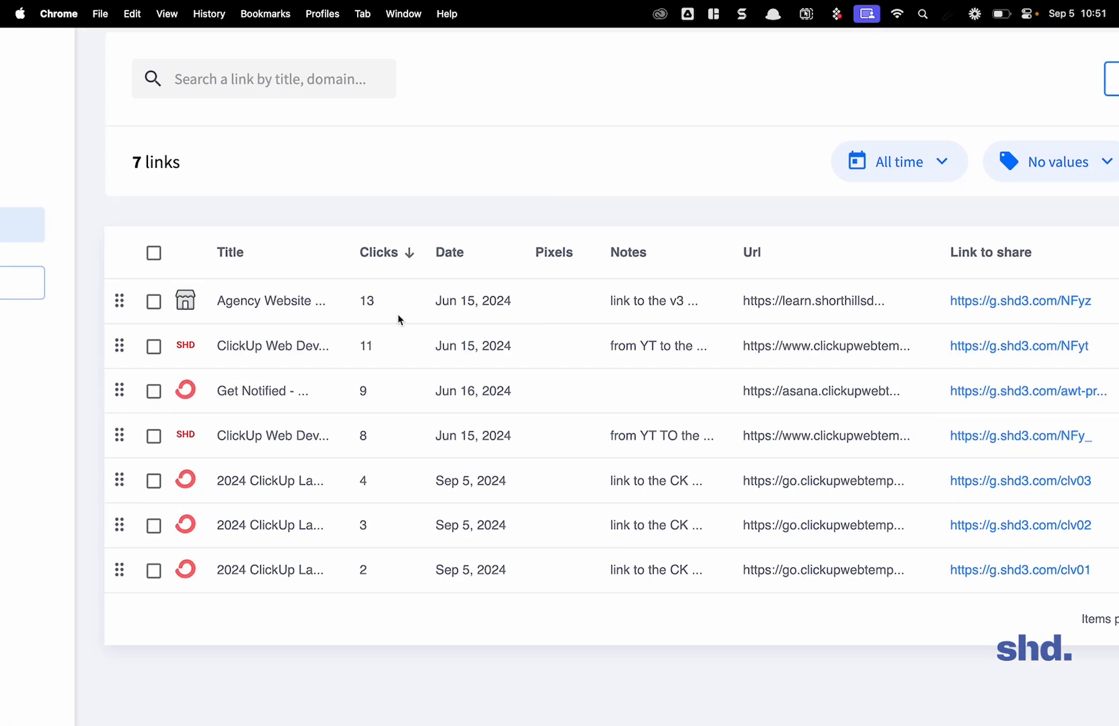
left_click_drag(334, 346, 382, 350)
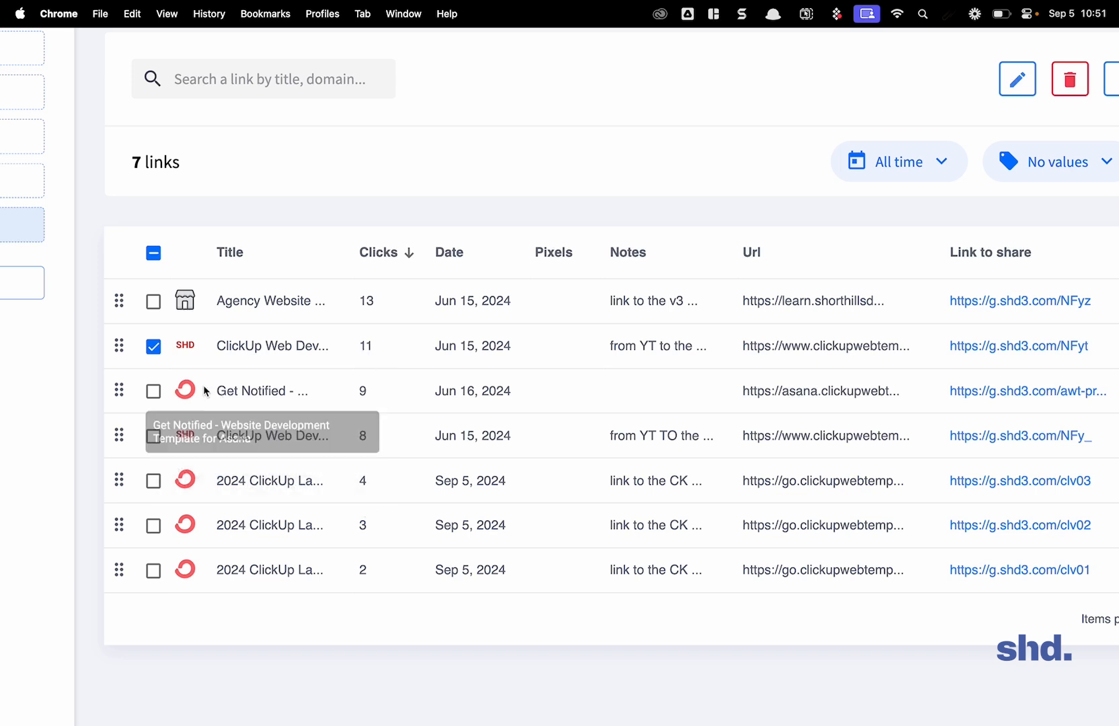
left_click(150, 350)
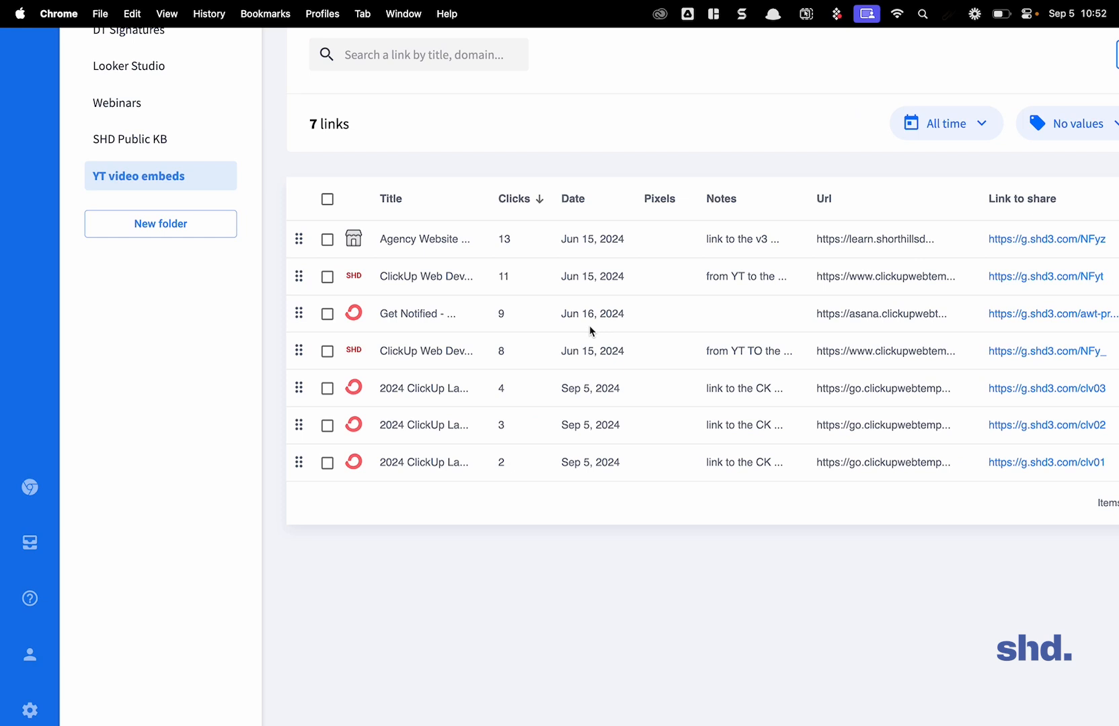
Step: Open the g.shd3.com/clv01 link for editing, review its UTM tags, and return to the link list
scroll(591, 331, "right", 5)
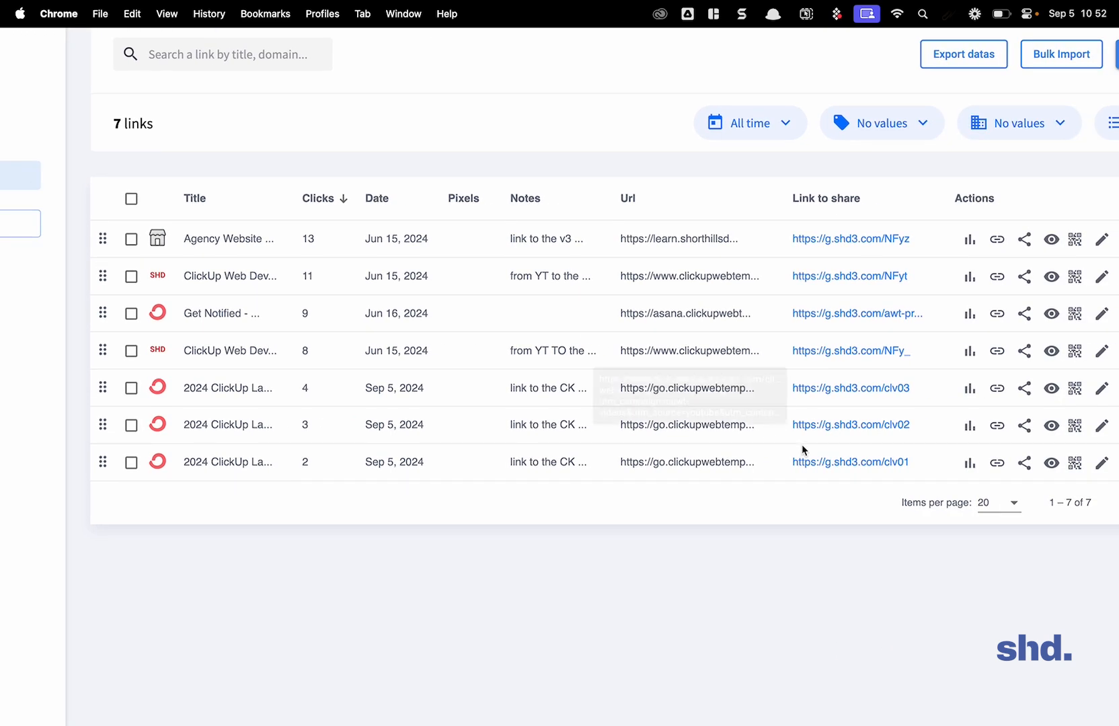
left_click(1102, 463)
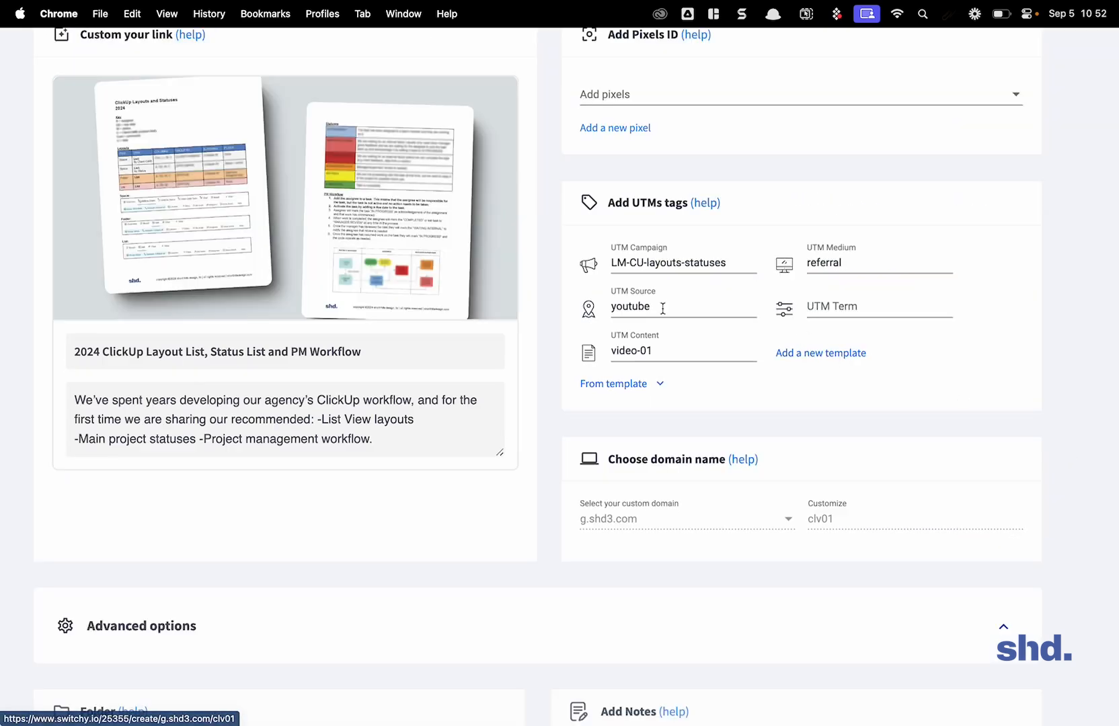
scroll(484, 312, "up", 3)
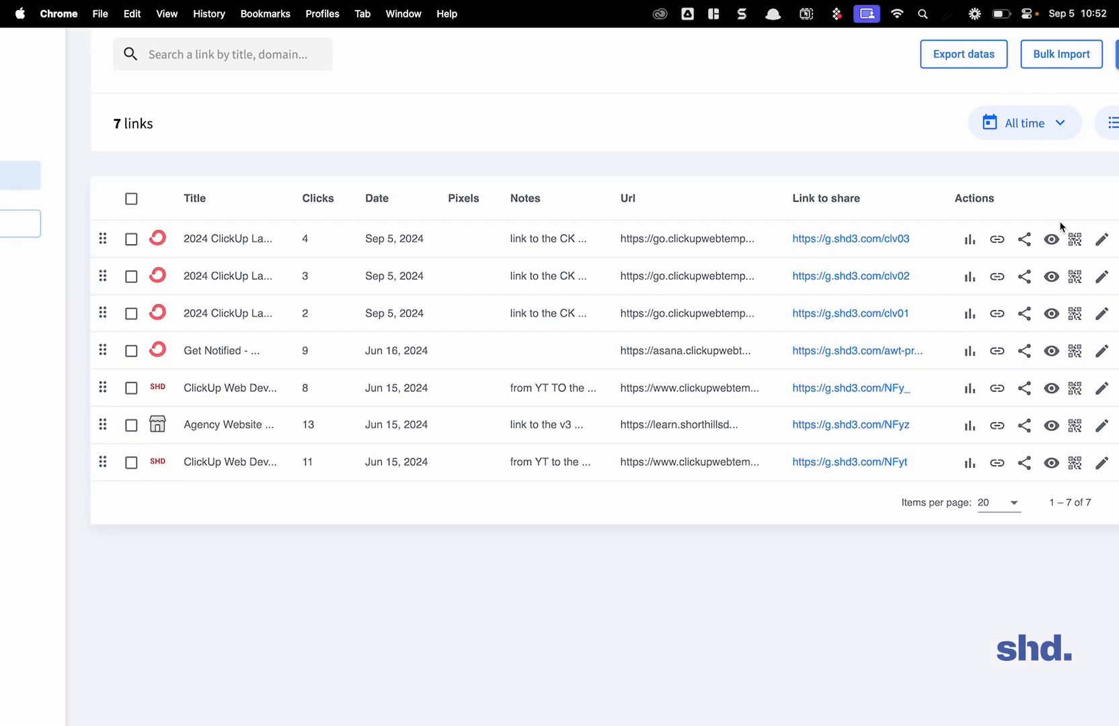
Step: Open the g.shd3.com/clv03 link for editing and highlight its UTM campaign value
left_click(1101, 239)
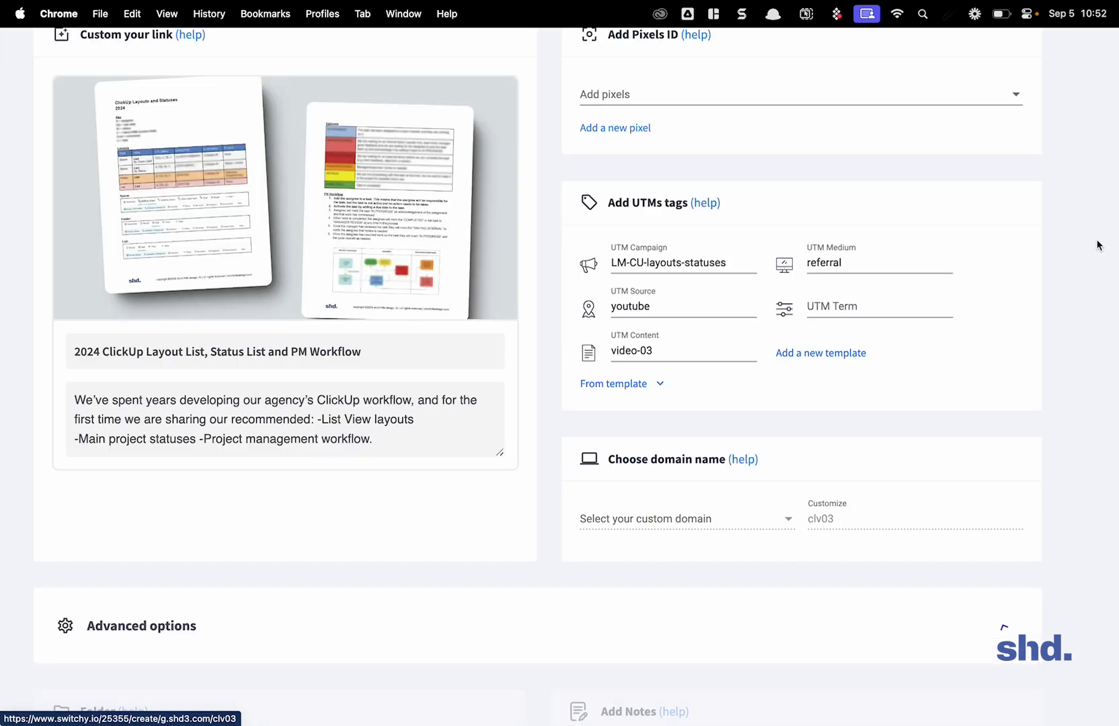
scroll(558, 247, "up", 3)
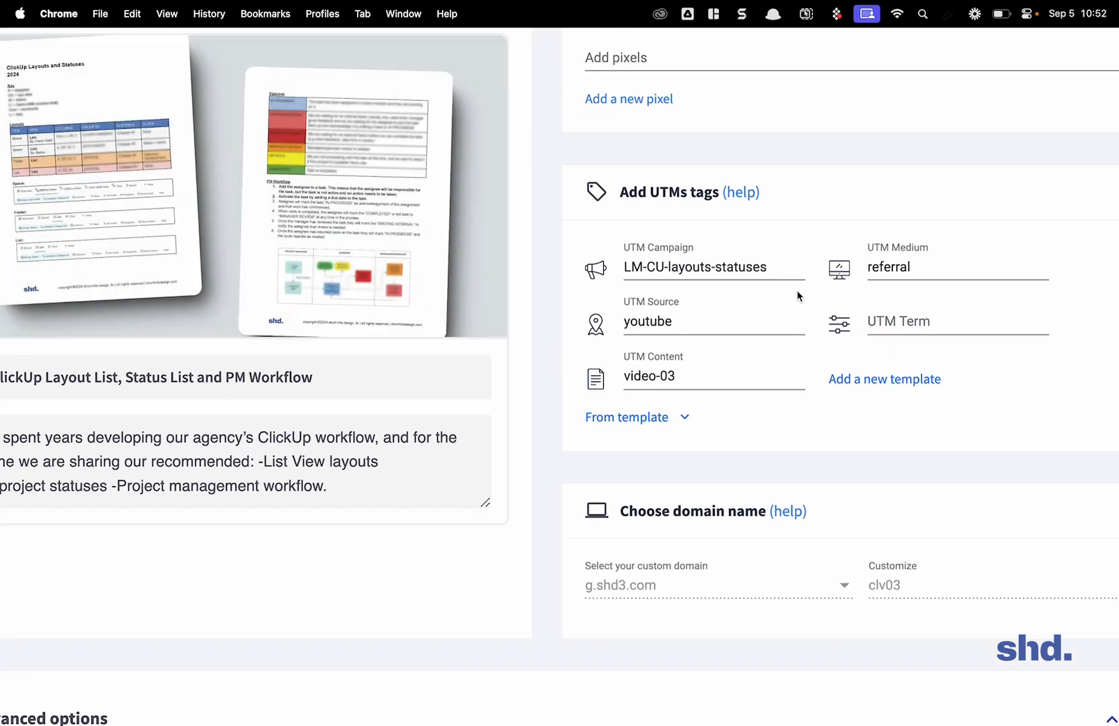
scroll(798, 296, "up", 5)
scroll(799, 295, "right", 3)
left_click_drag(626, 247, 343, 254)
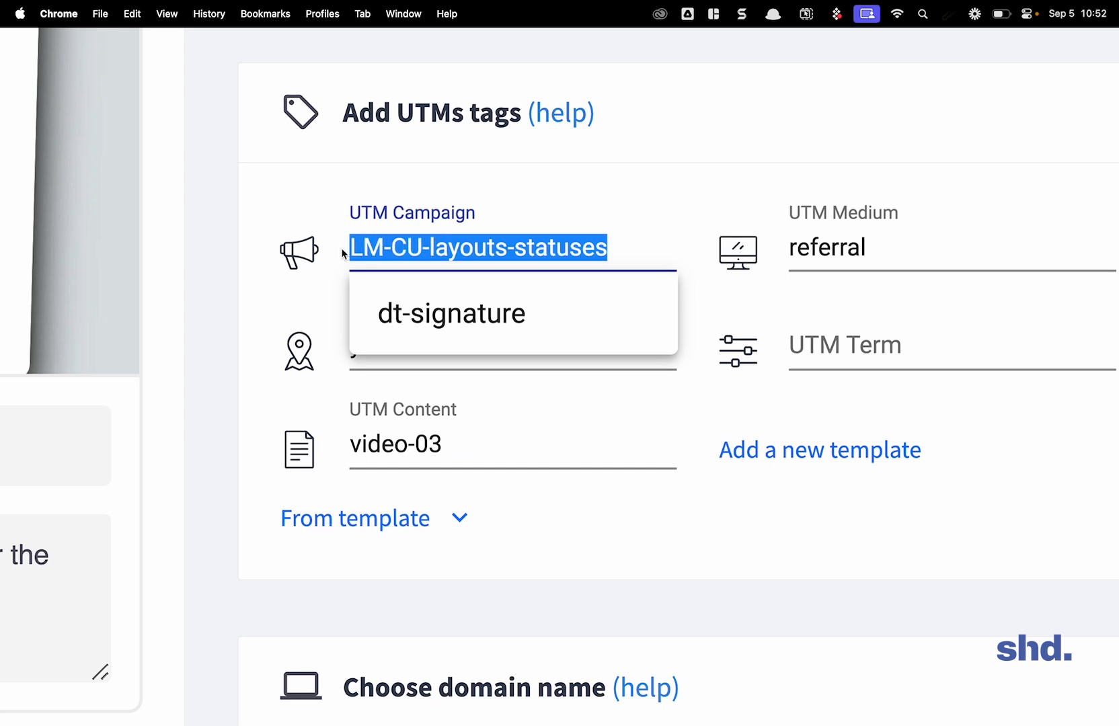
left_click(342, 249)
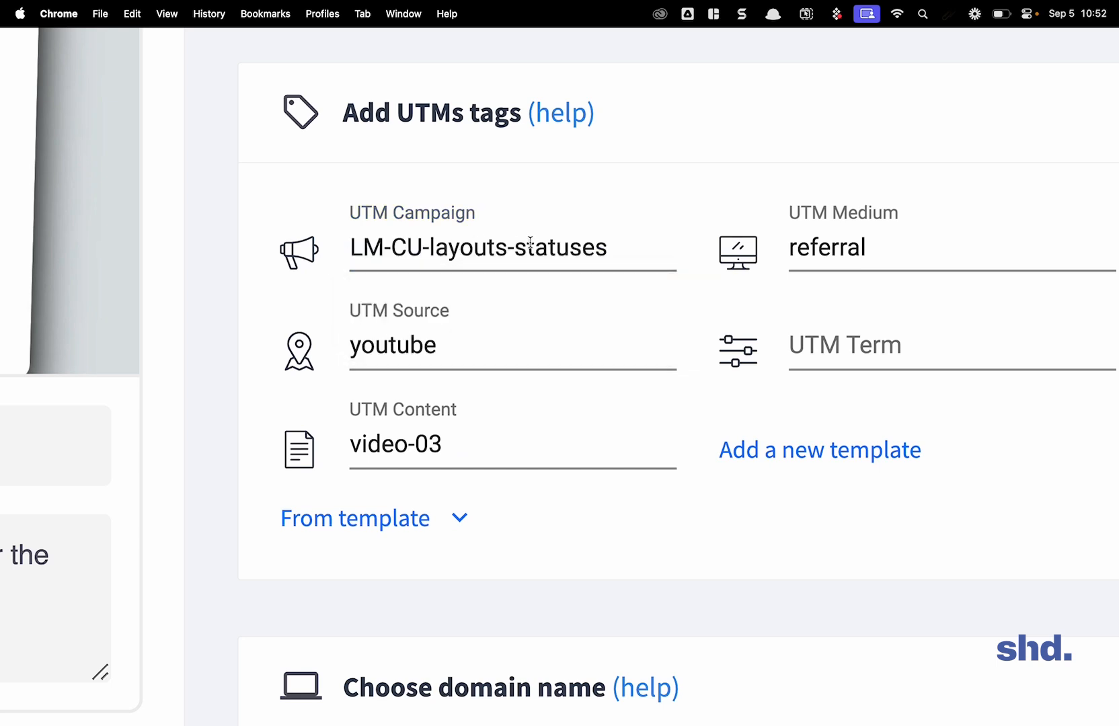
Step: Review the link's UTM medium, source and content values and its other settings, and return to the link list
double_click(796, 246)
left_click(511, 355)
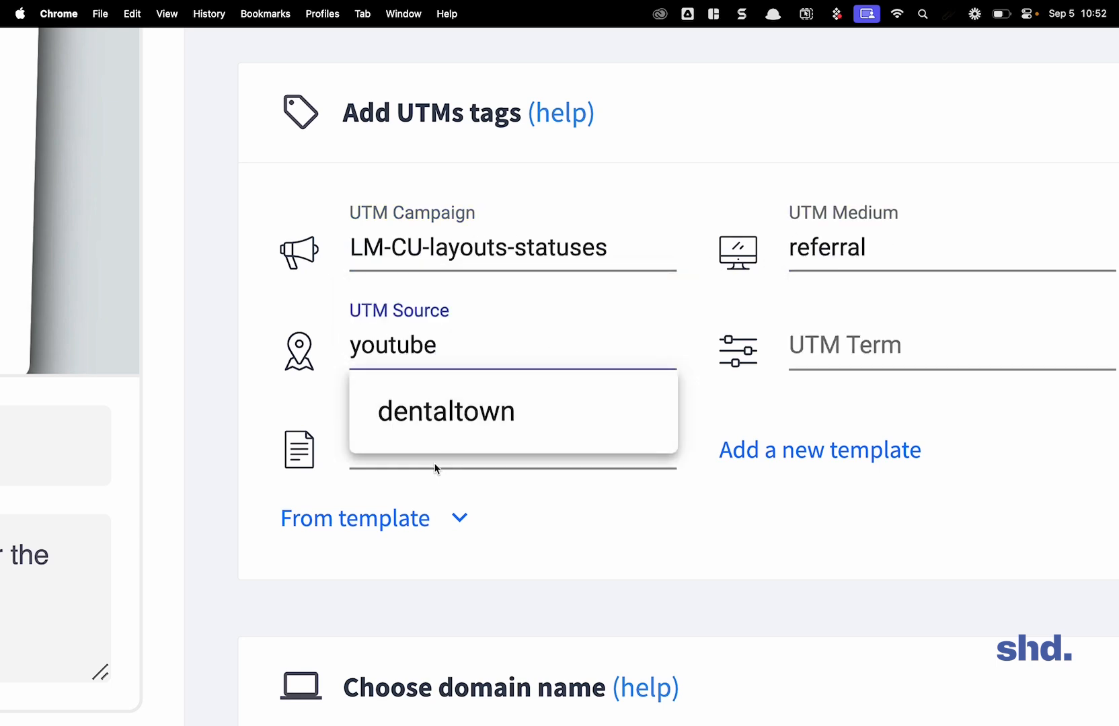
left_click(632, 514)
scroll(511, 467, "down", 3)
left_click(395, 250)
scroll(395, 252, "down", 4)
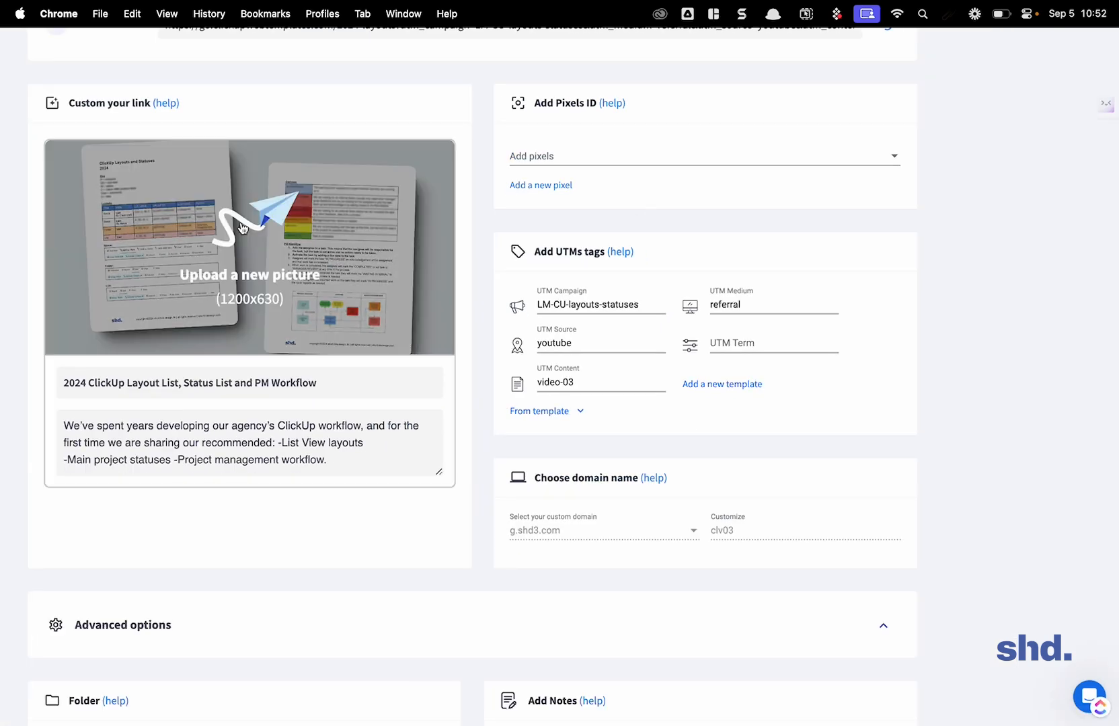
scroll(243, 227, "up", 4)
scroll(242, 227, "down", 5)
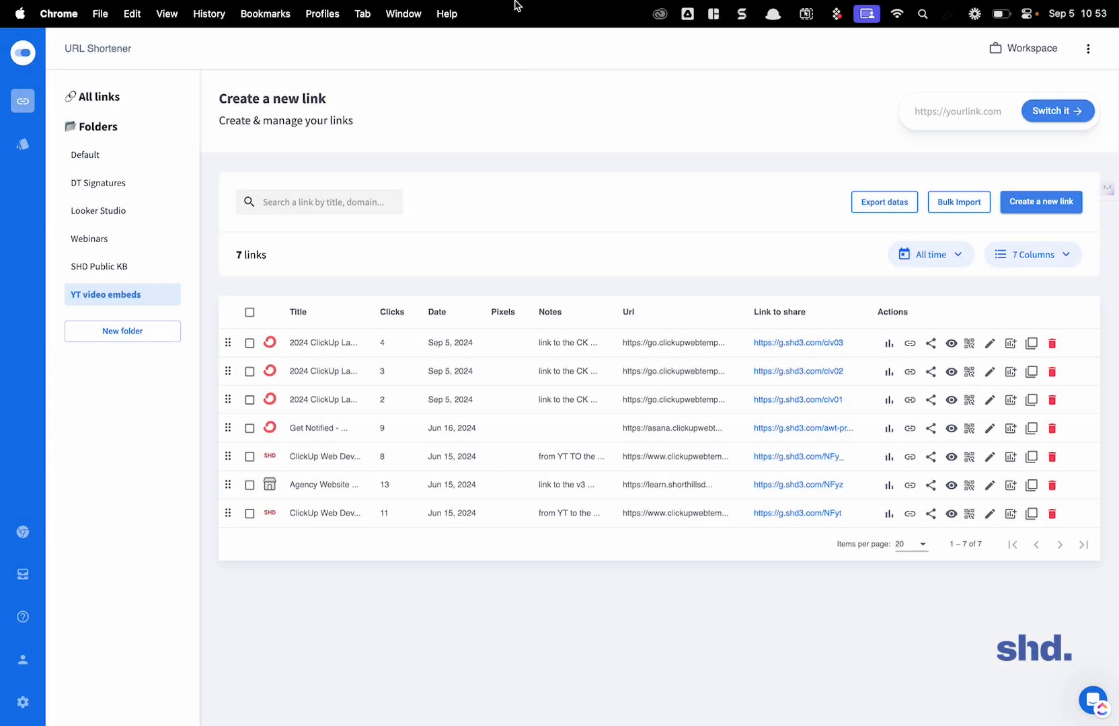
Step: Open the How to Track GMB Actions in GA4 article and examine the session campaign table in its analytics screenshot
left_click(490, 42)
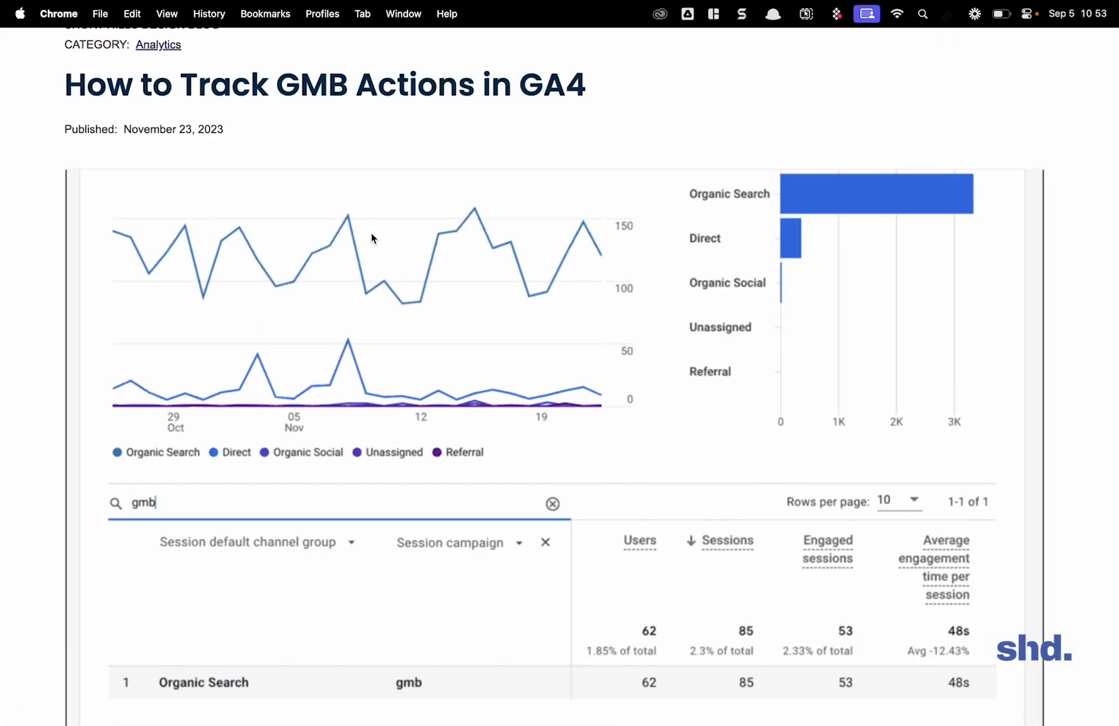
scroll(372, 238, "down", 5)
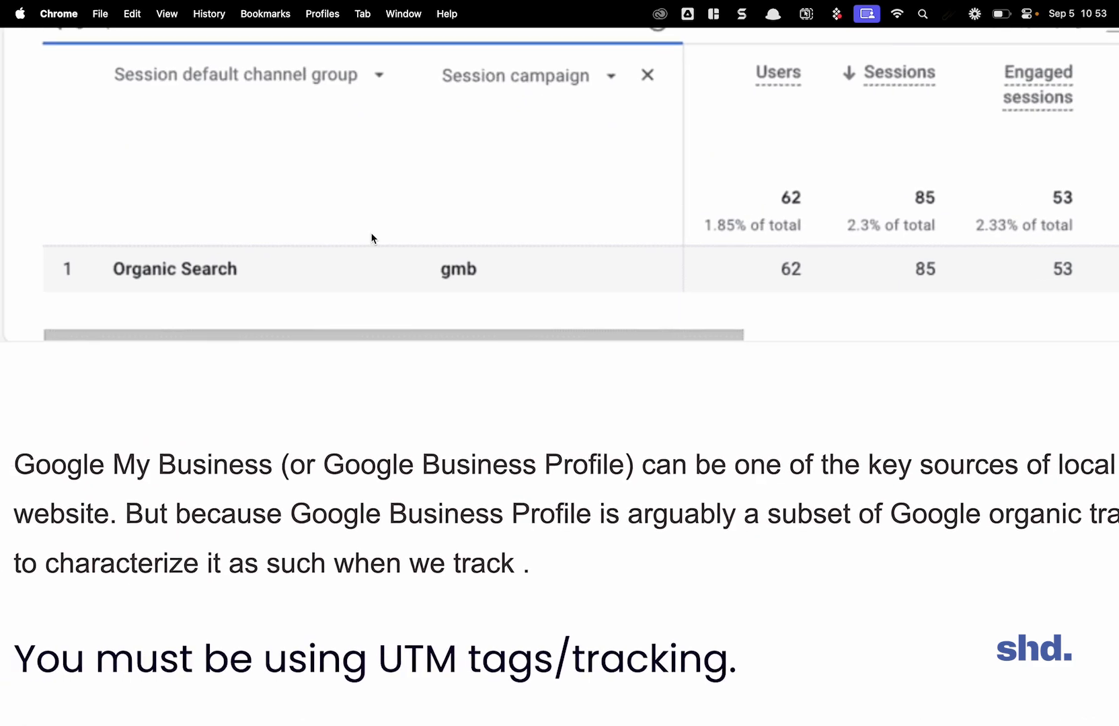
scroll(372, 238, "up", 3)
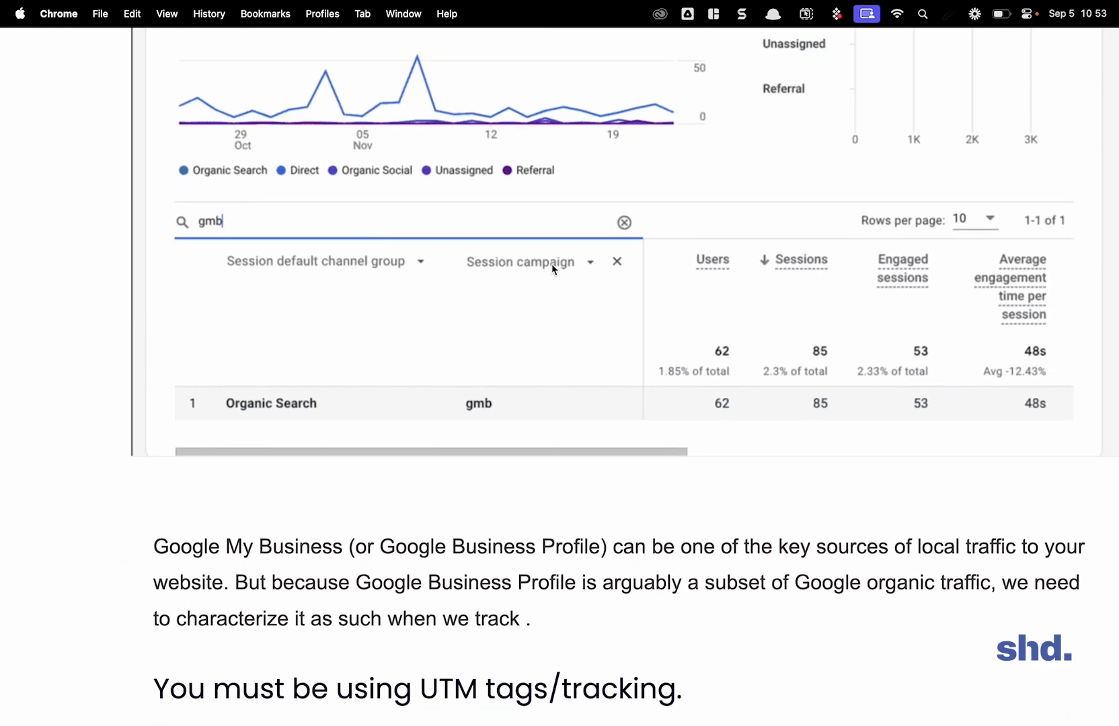
scroll(551, 266, "up", 3)
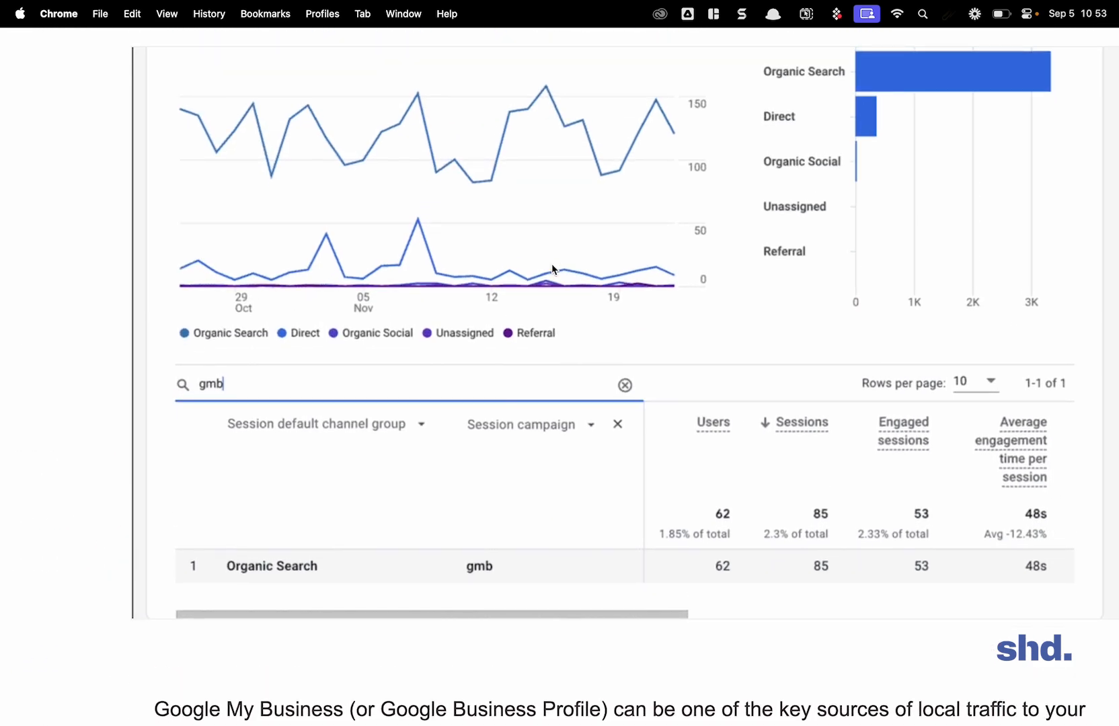
scroll(551, 266, "down", 1)
scroll(488, 503, "up", 2)
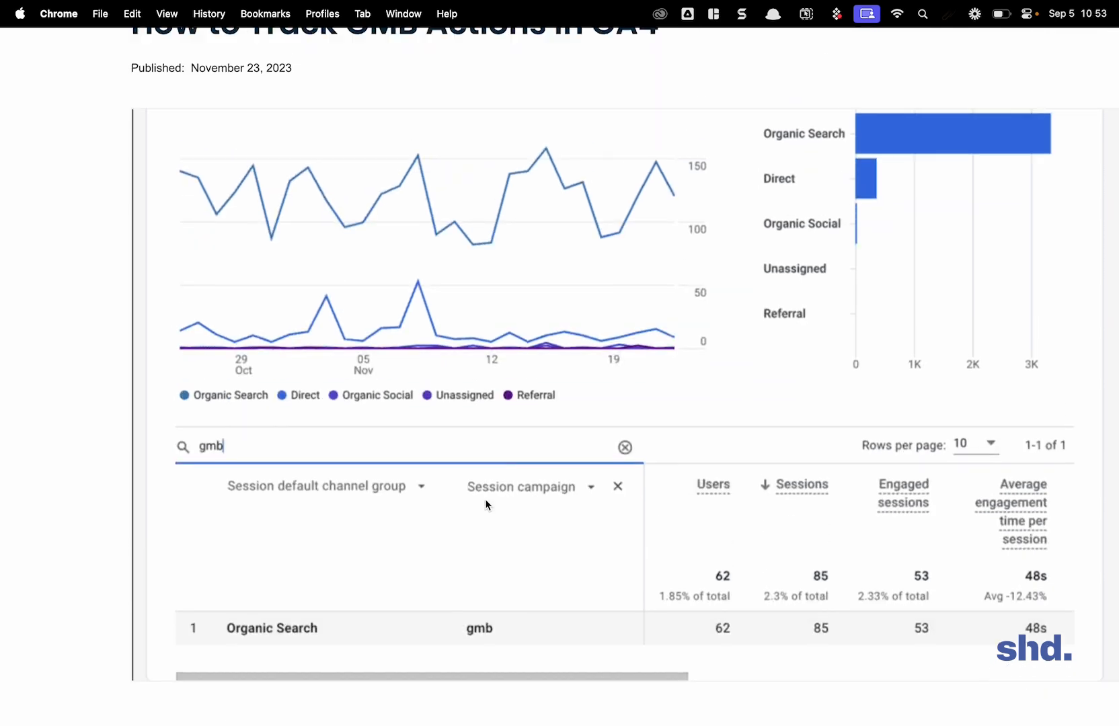
scroll(488, 503, "down", 2)
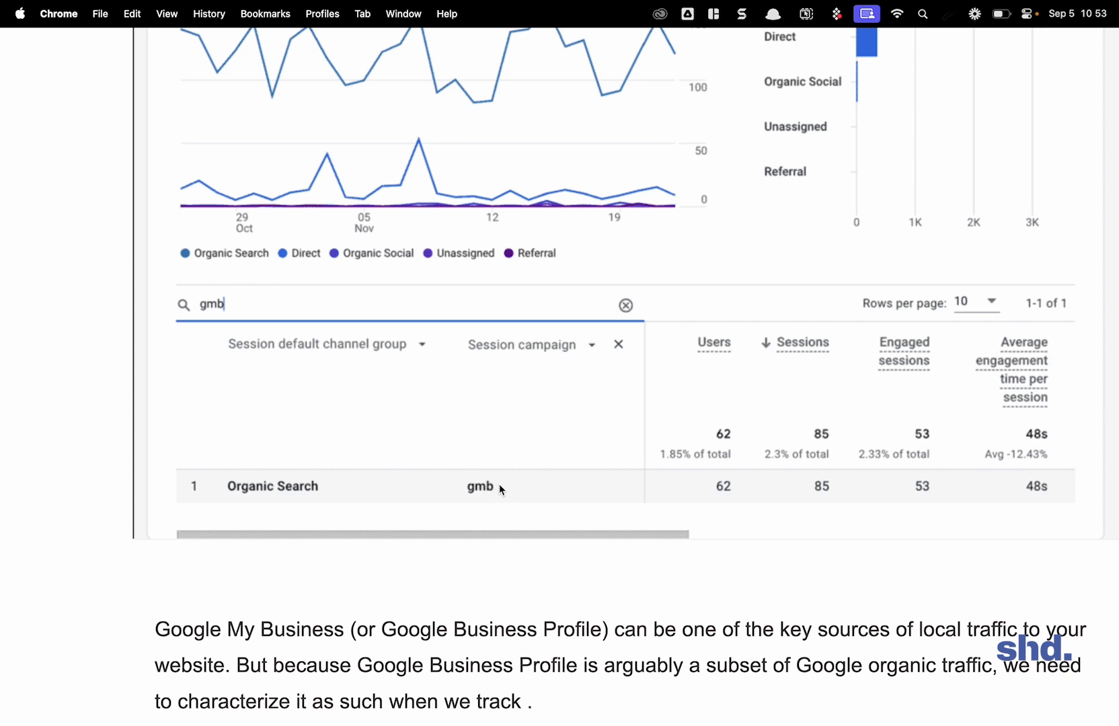
Step: Examine the gmb campaign row under Organic Search in the article's analytics screenshot and return to the article's heading
scroll(500, 482, "down", 1)
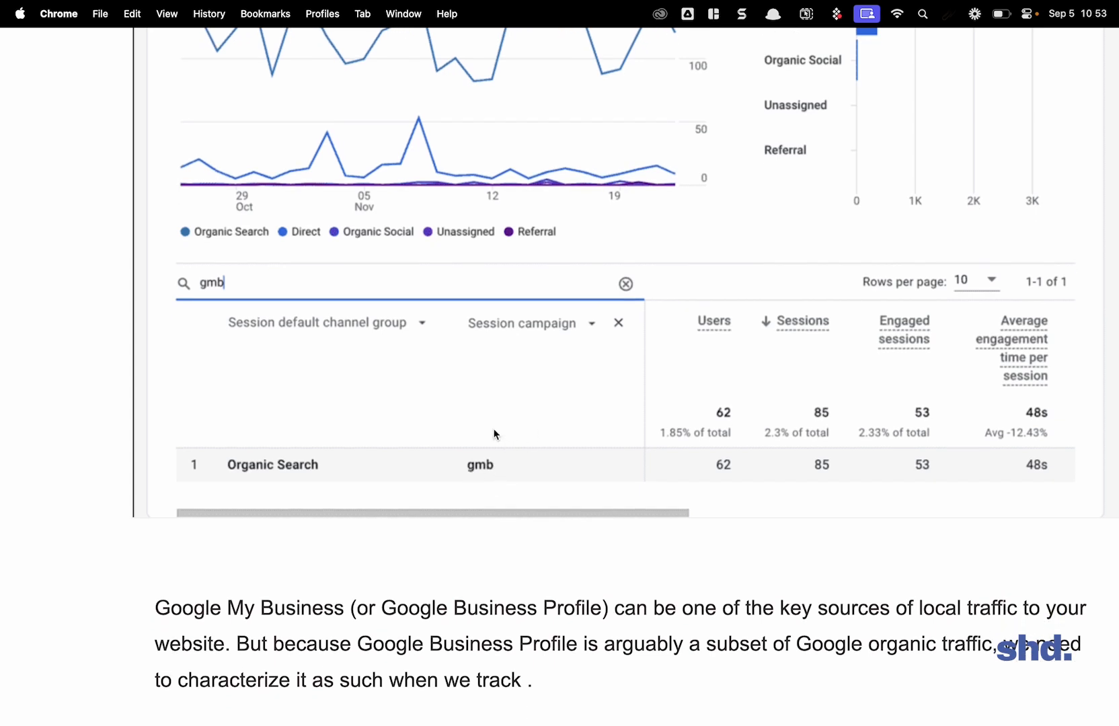
scroll(473, 465, "right", 3)
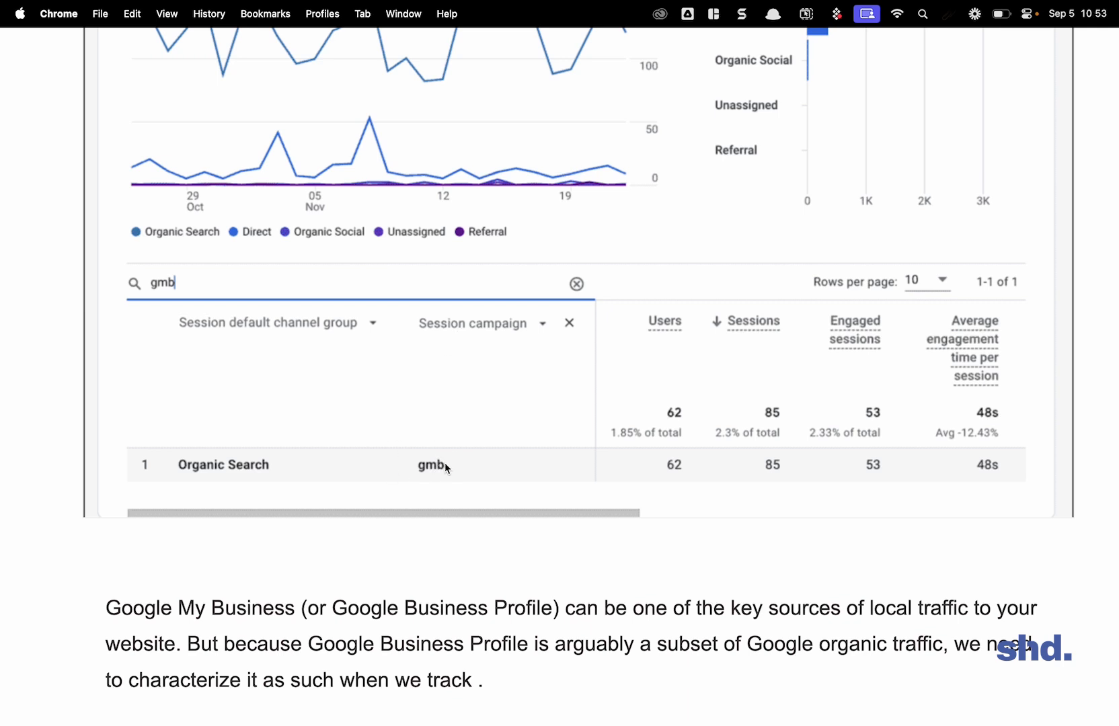
scroll(887, 441, "right", 1)
scroll(888, 441, "left", 1)
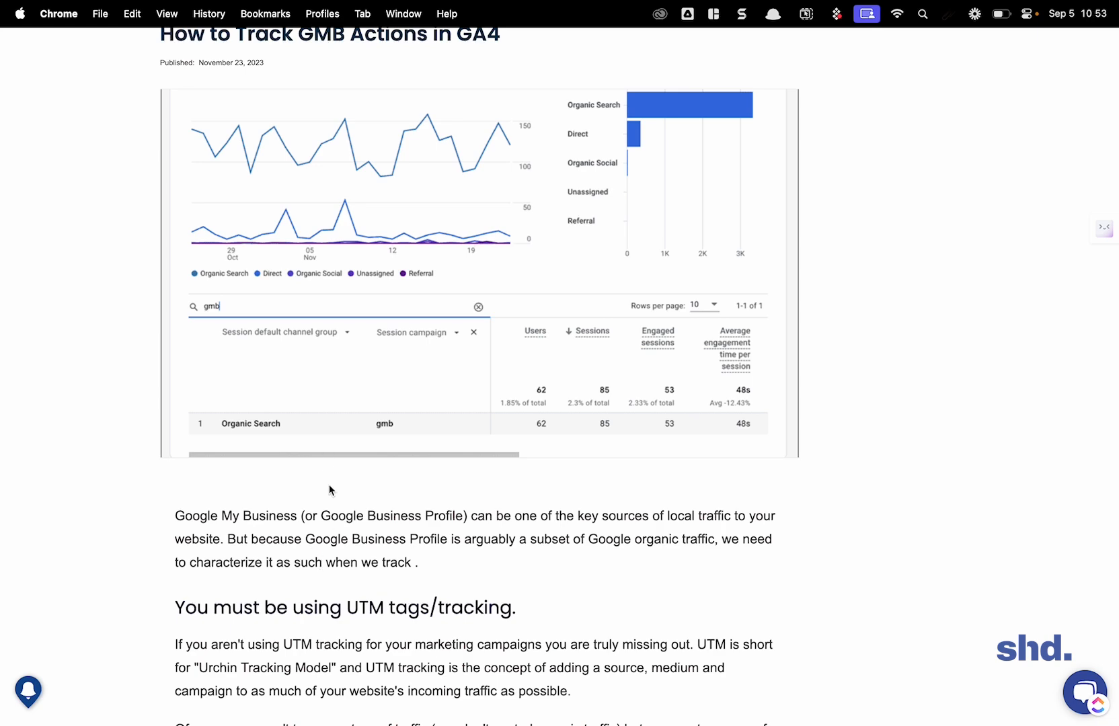
scroll(331, 495, "up", 3)
Step: Revisit the filled-in Campaign URL Builder form and switch to the Switchy list of YT video embeds links
mouse_move(340, 51)
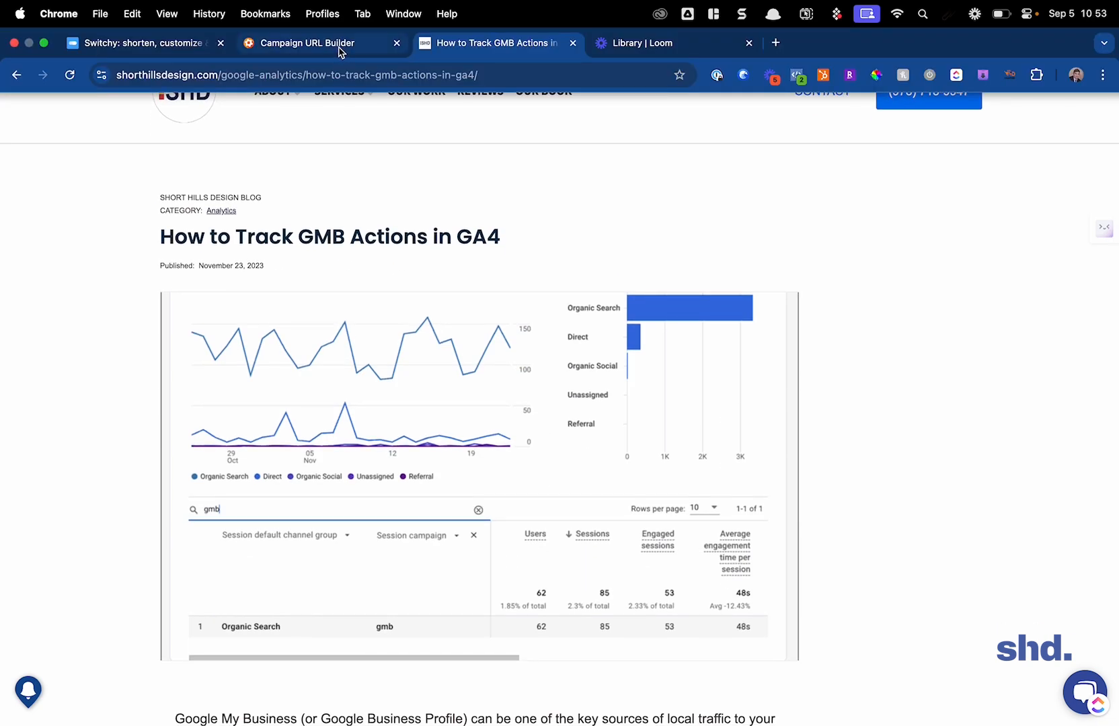
left_click(339, 49)
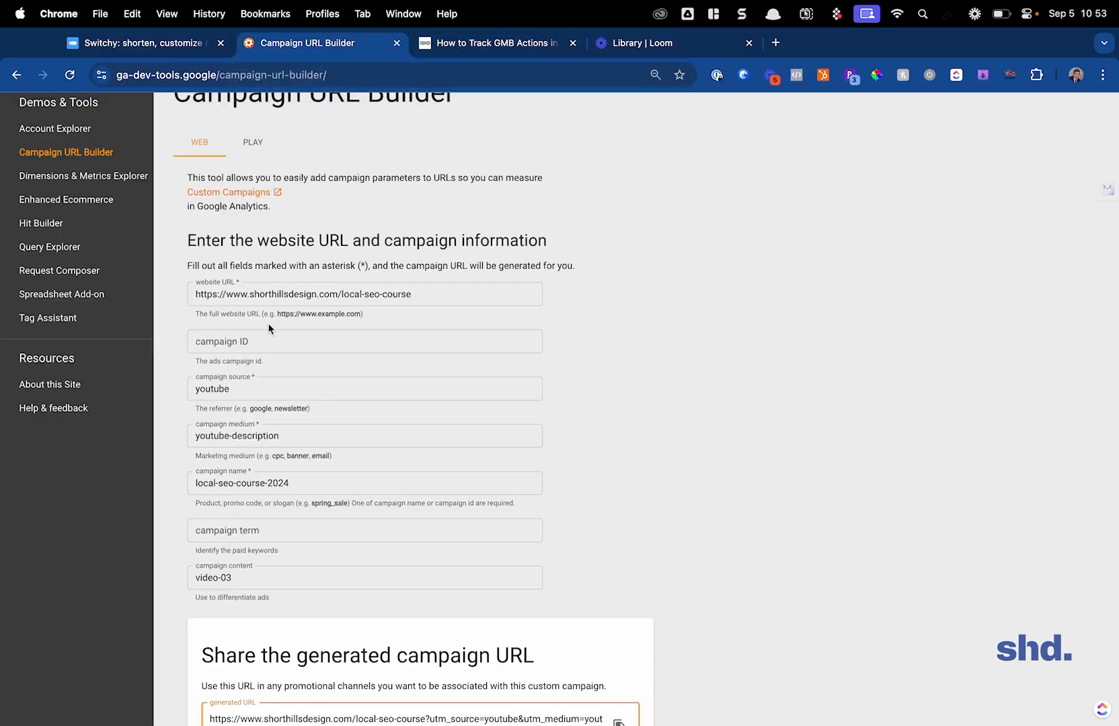
scroll(302, 236, "up", 3)
left_click(145, 42)
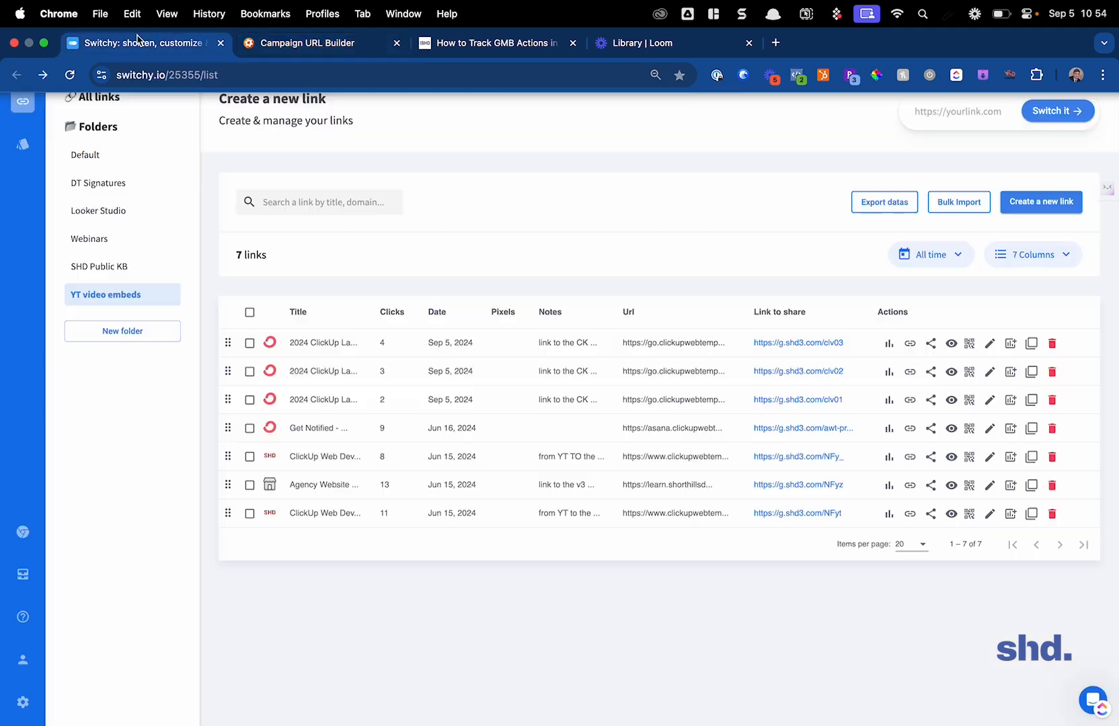